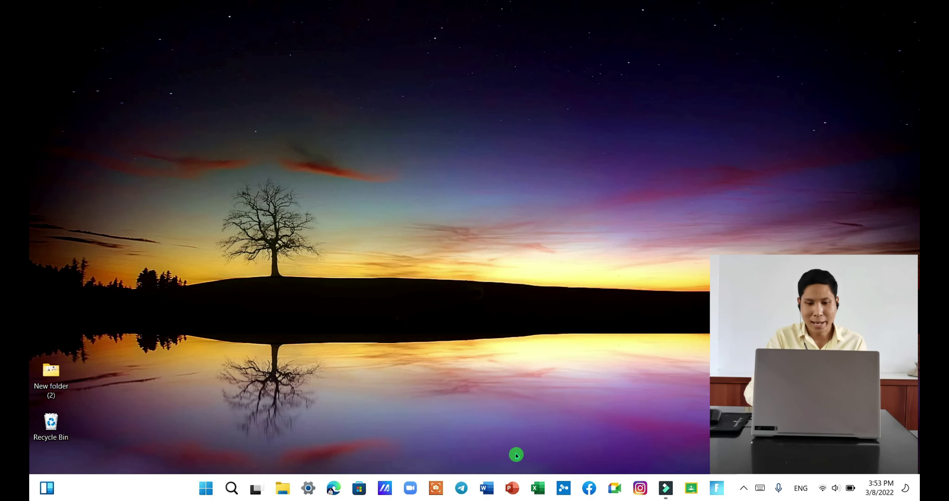
# Start a blank PowerPoint presentation and type the Khmer question as the slide title.
pyautogui.click(513, 489)
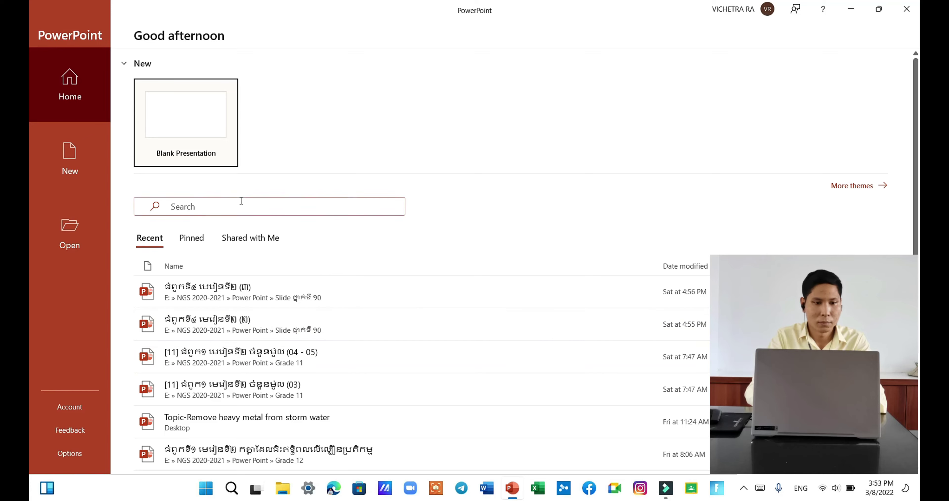
pyautogui.click(176, 119)
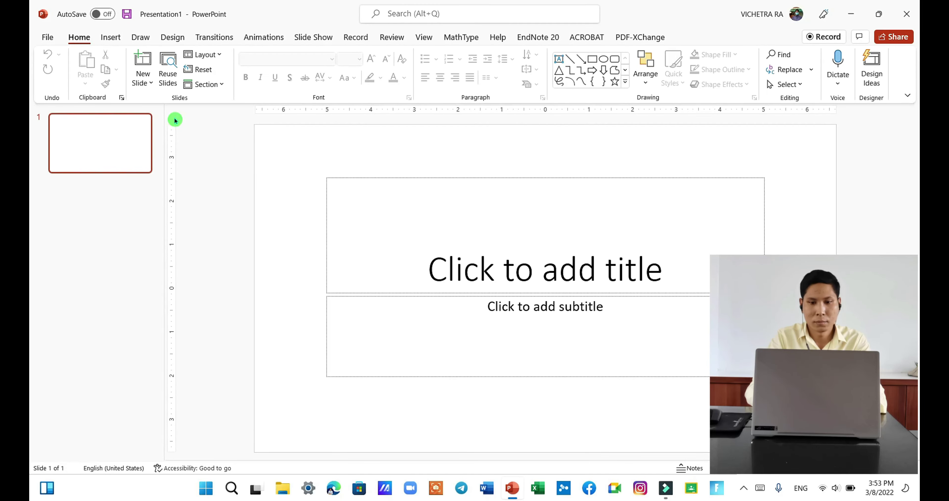
pyautogui.click(84, 126)
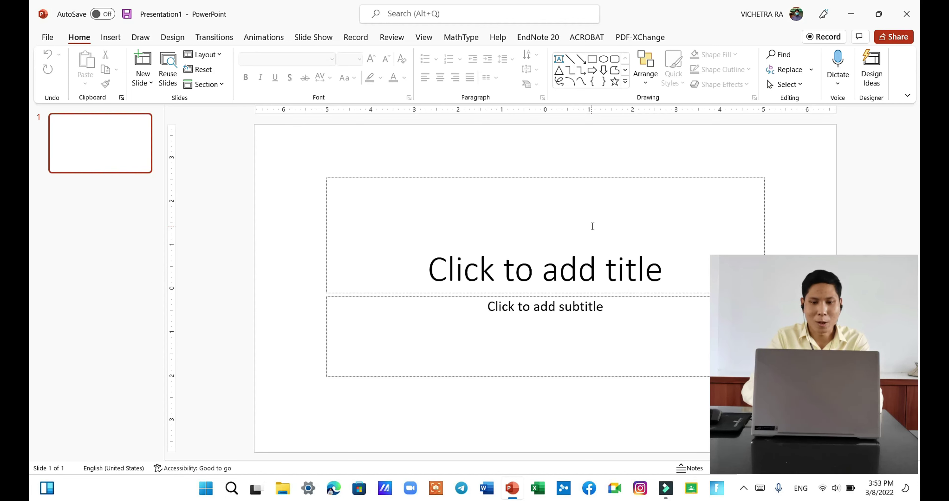
pyautogui.click(592, 226)
pyautogui.write('ជ្រើក')
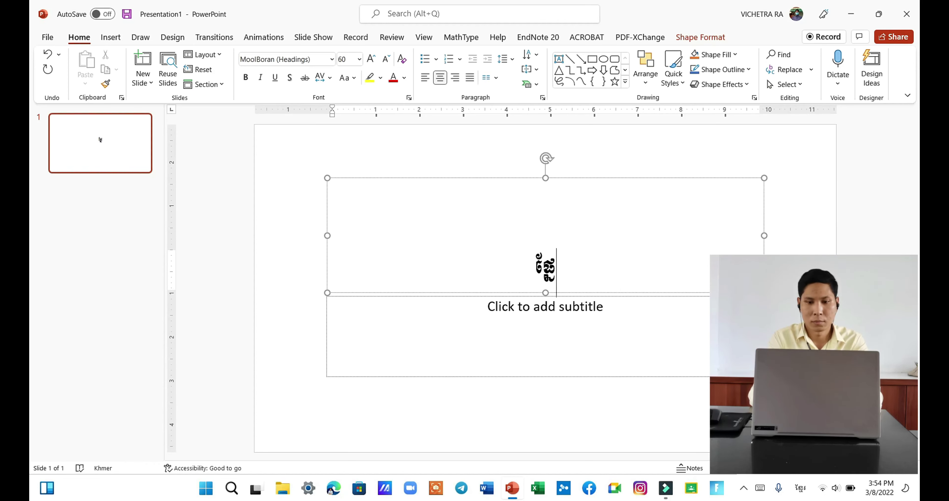
pyautogui.write('ណាមួយនៃអ')
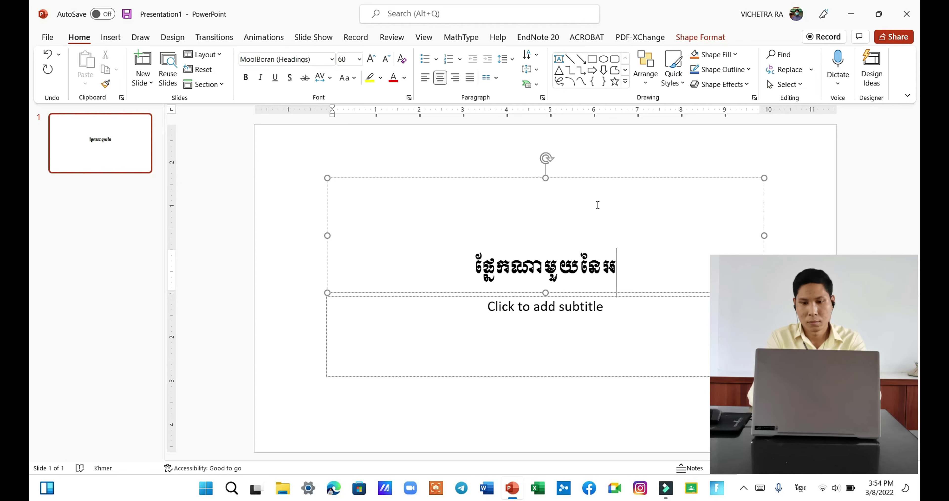
pyautogui.write('ាតូមដែលមានបន្ទុក')
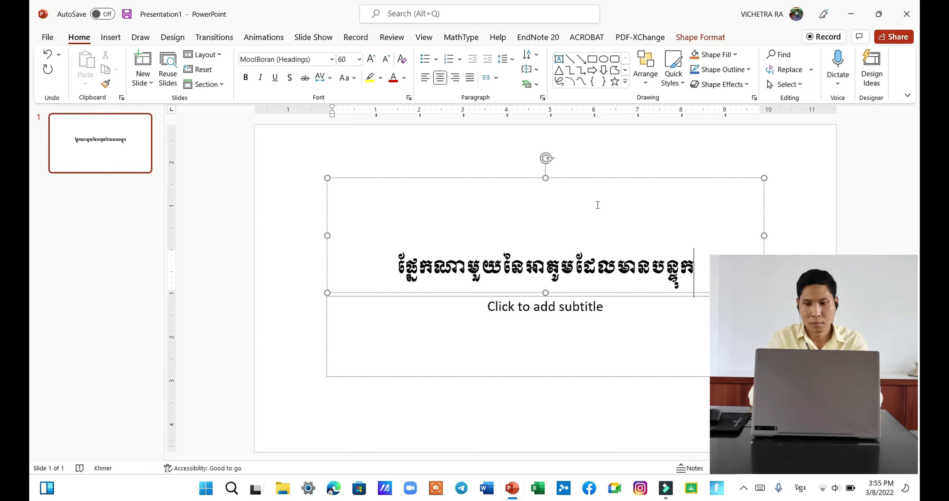
pyautogui.write('អវិជ្ជមាន?')
# Set the title font to Khmer OS Siemreap and move it to the top centre of the slide.
pyautogui.tripleClick(337, 266)
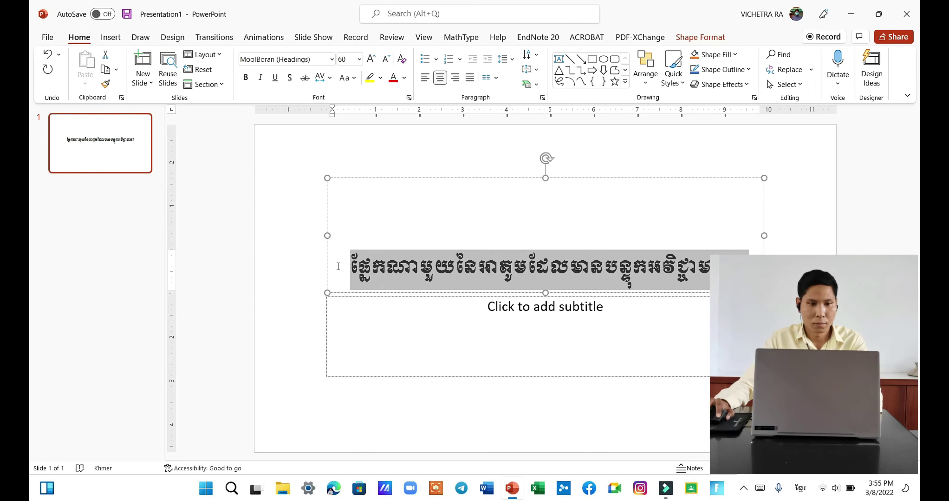
pyautogui.click(331, 59)
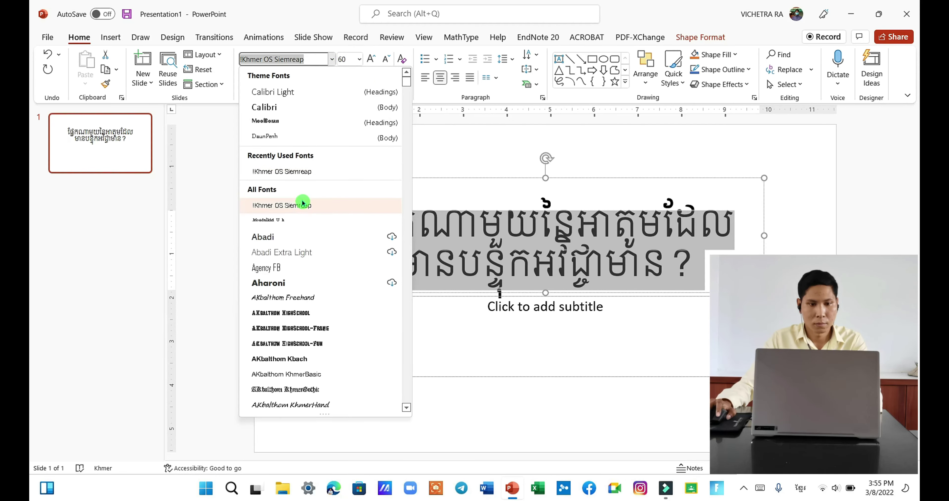
pyautogui.click(302, 204)
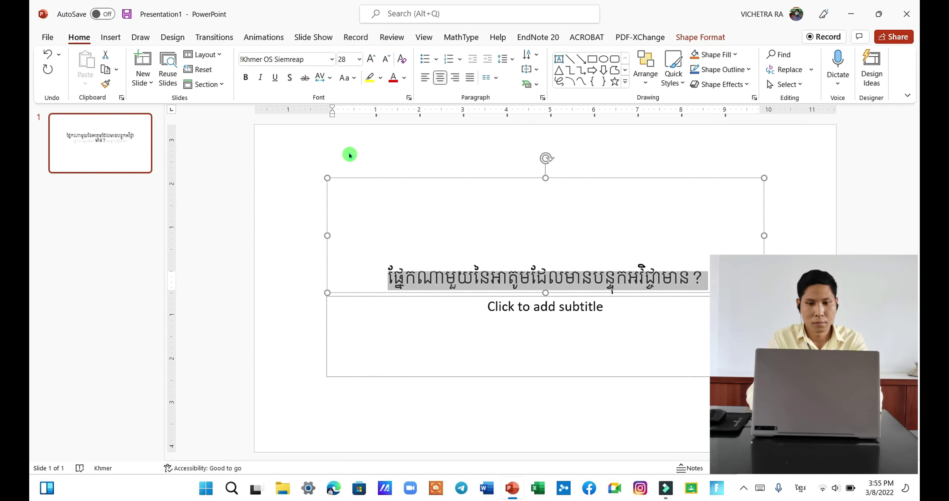
pyautogui.moveTo(530, 261); pyautogui.dragTo(530, 162)
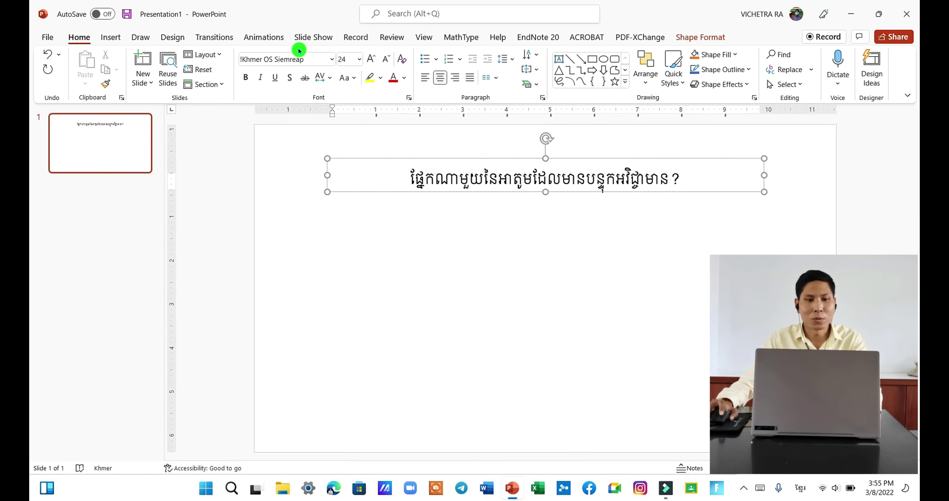
pyautogui.click(269, 43)
# Give the title a Float In animation and place a copy directly below it.
pyautogui.click(292, 72)
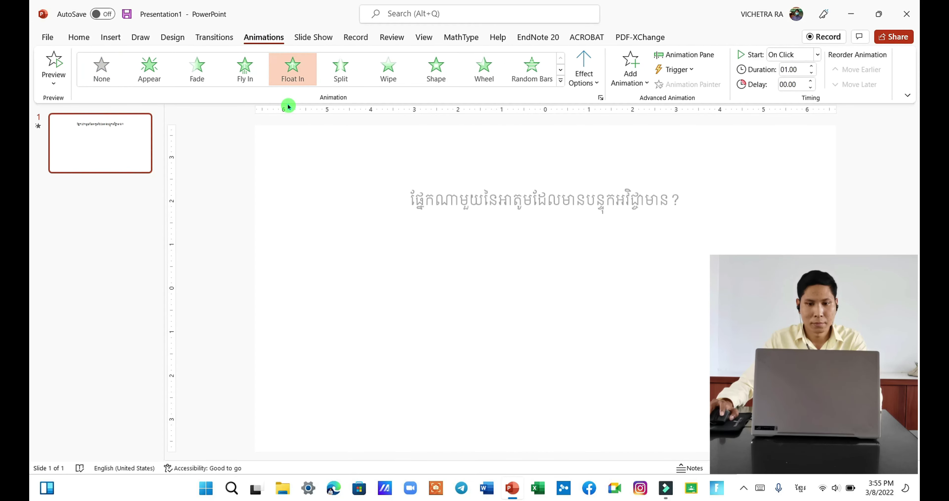
pyautogui.click(675, 179)
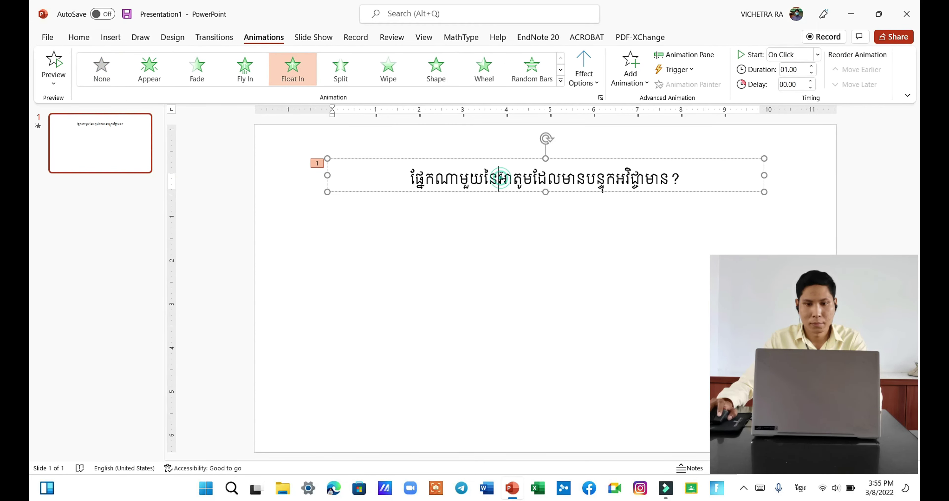
pyautogui.moveTo(674, 179); pyautogui.dragTo(674, 212)
# Edit the copy into four checkbox answer options and start the slide show.
pyautogui.click(674, 212)
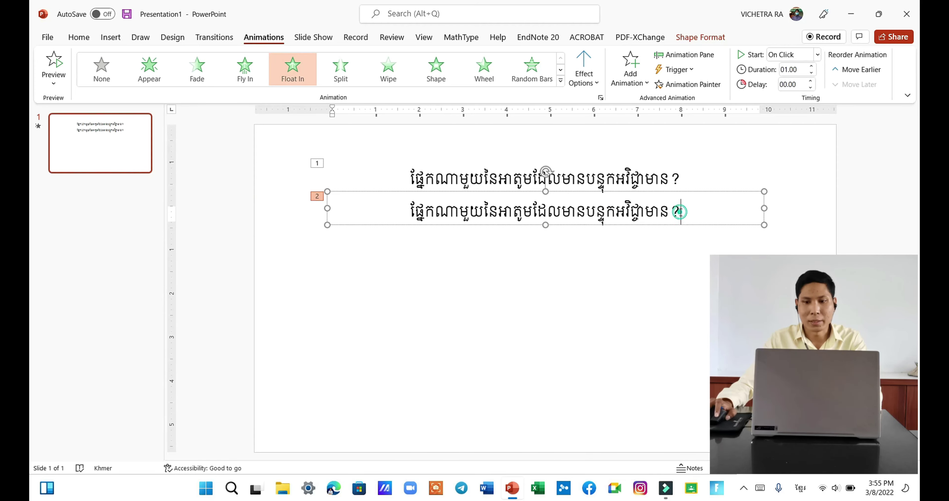
pyautogui.press('BackSpace')
pyautogui.press('BackSpace')
pyautogui.press('BackSpace')
pyautogui.press('BackSpace')
pyautogui.press('BackSpace')
pyautogui.press('BackSpace')
pyautogui.press('BackSpace')
pyautogui.press('BackSpace')
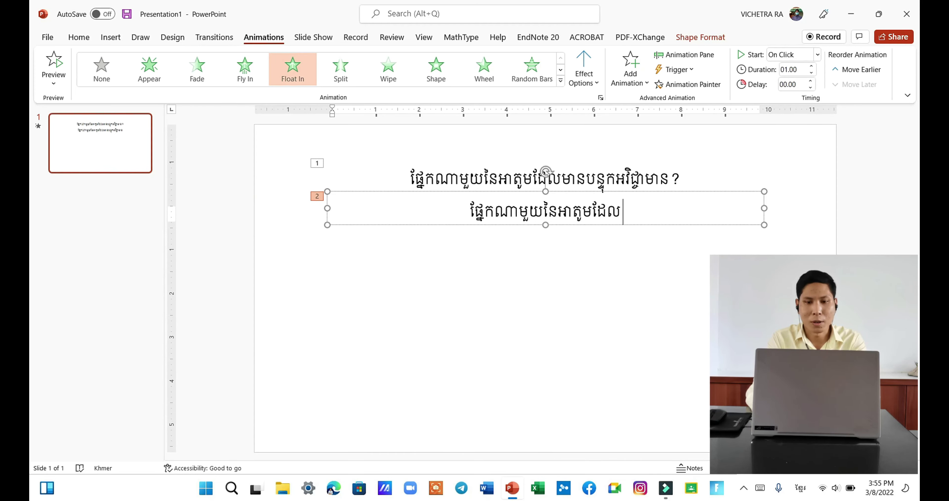
pyautogui.press('BackSpace')
pyautogui.press('BackSpace')
pyautogui.press('BackSpace')
pyautogui.press('BackSpace')
pyautogui.press('BackSpace')
pyautogui.press('BackSpace')
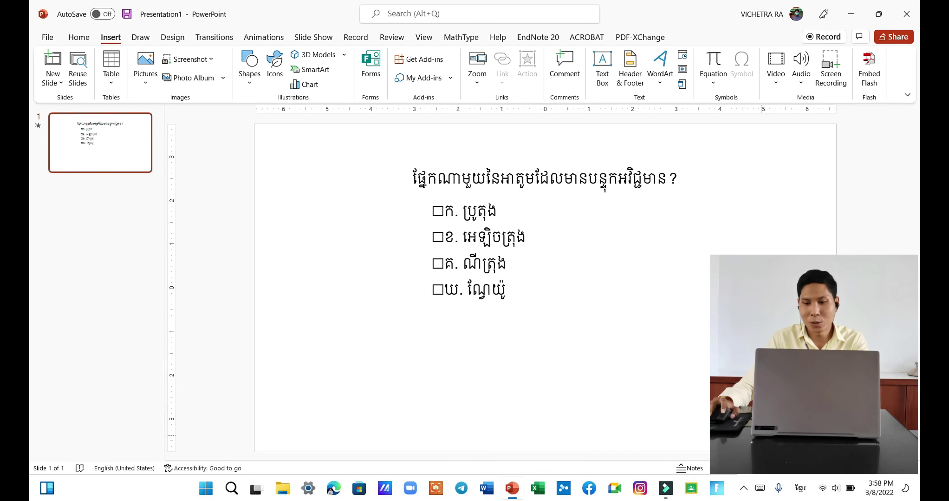
pyautogui.press('F5')
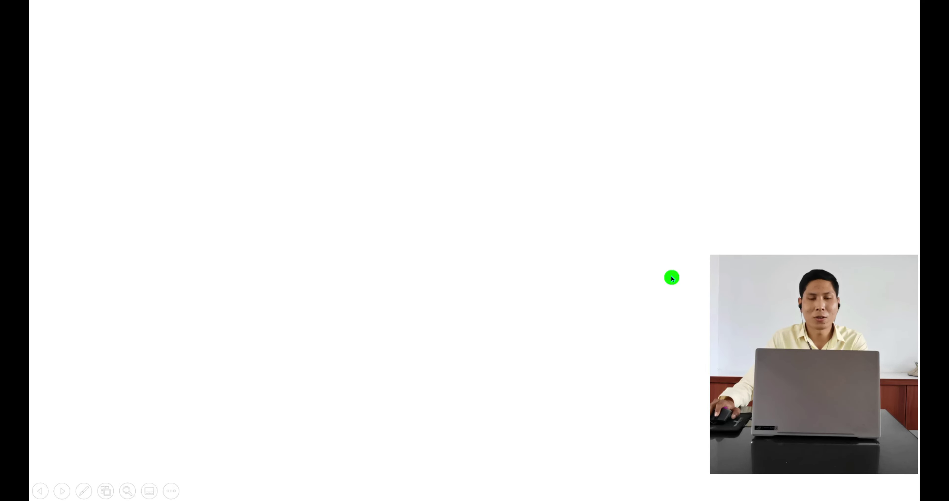
# Play the question's entrance animation in the slide show, then exit to the editing view.
pyautogui.click(671, 278)
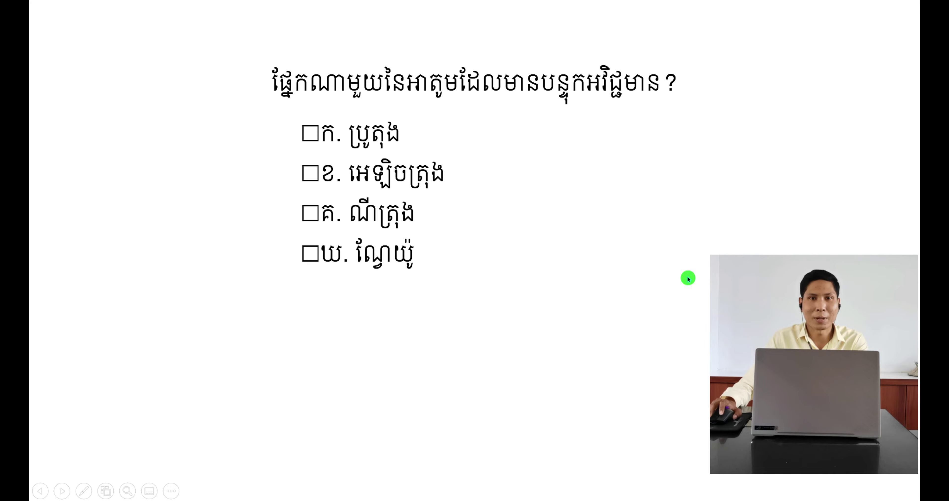
pyautogui.press('Escape')
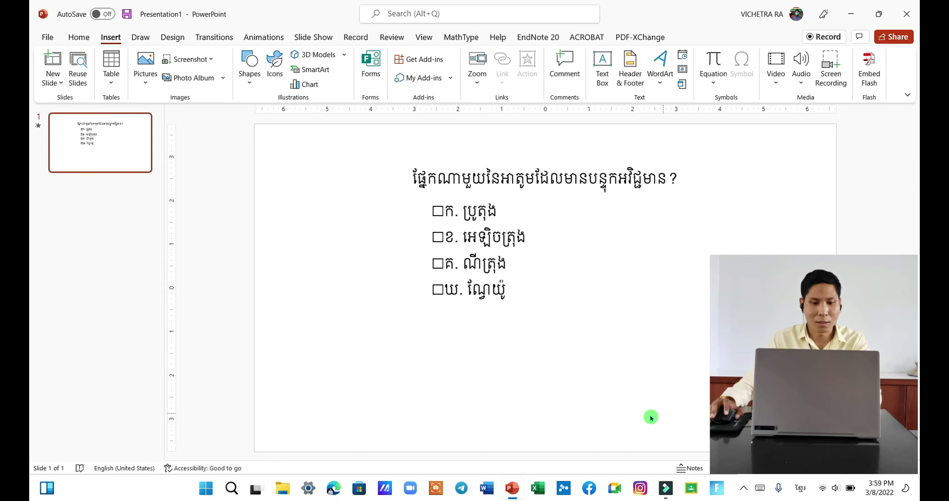
# Switch to Edge and search YouTube for '20s timer'.
pyautogui.click(333, 488)
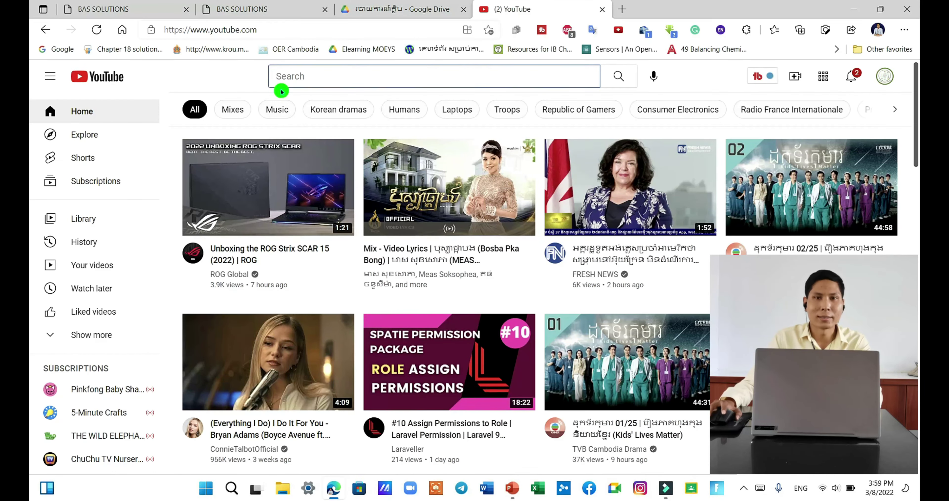
pyautogui.click(280, 87)
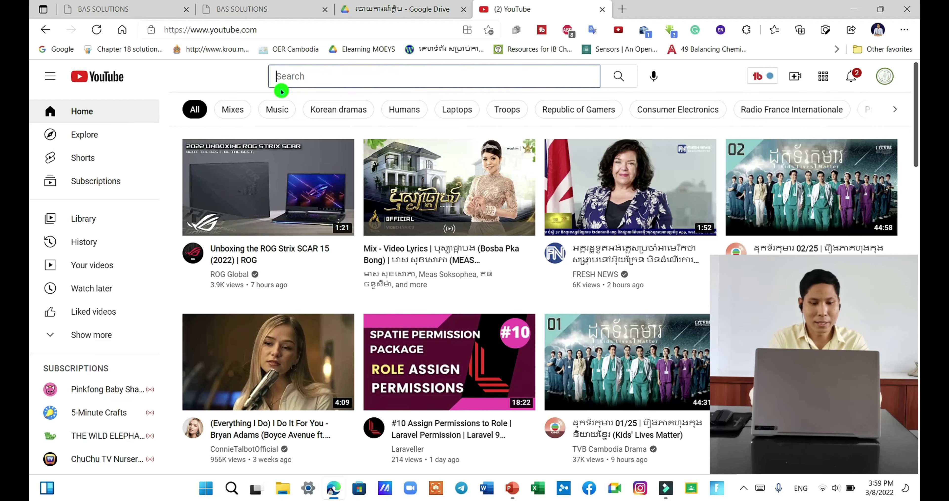
pyautogui.write('20')
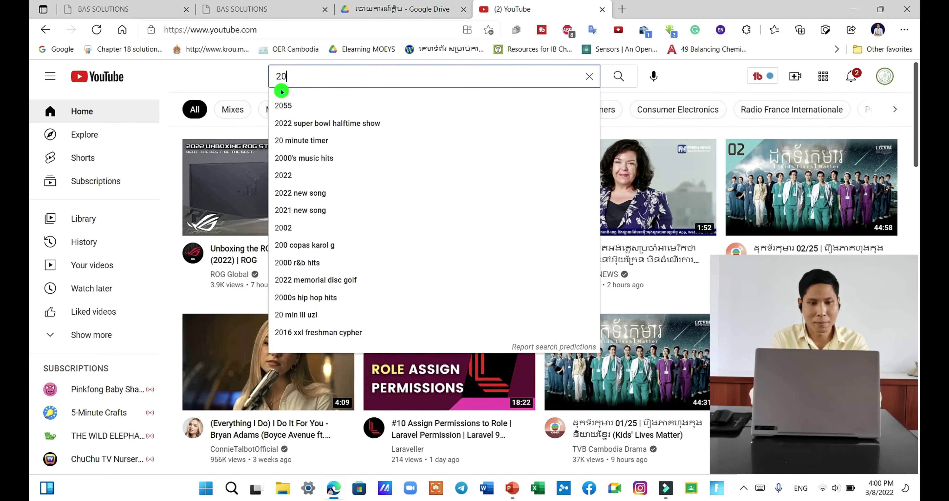
pyautogui.write('s')
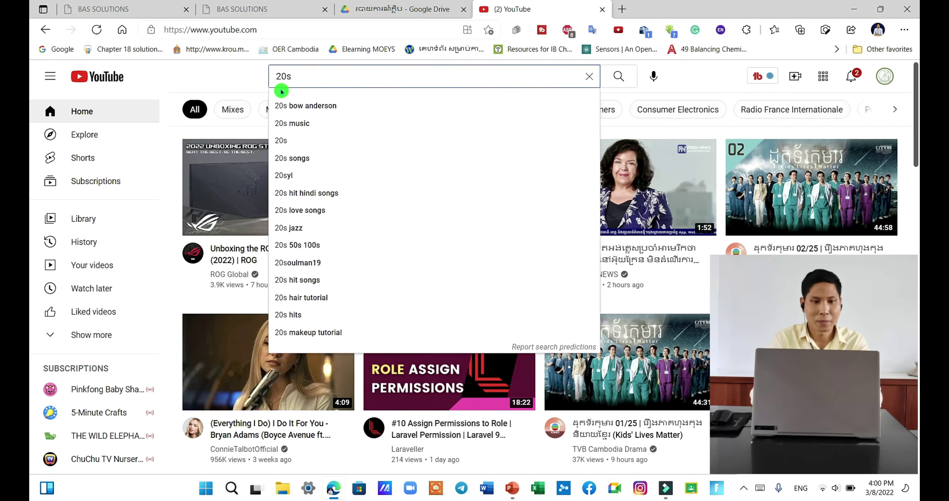
pyautogui.write(' tim')
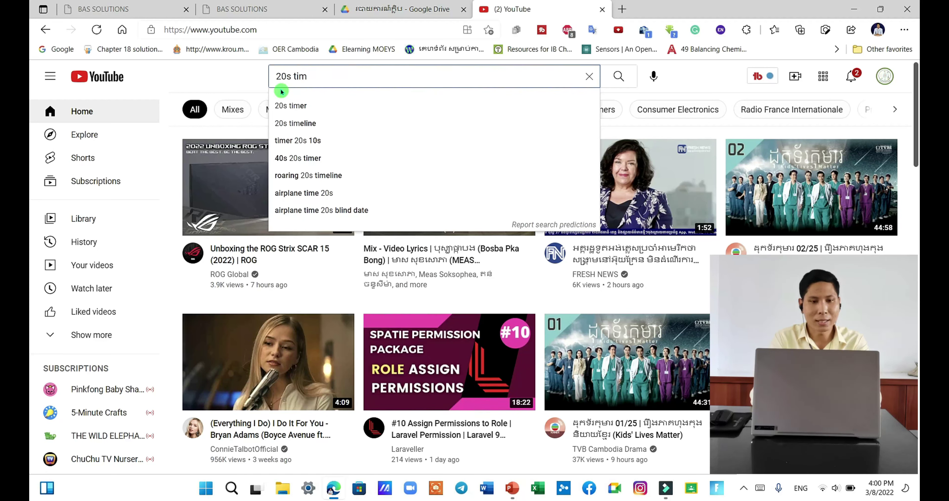
pyautogui.click(297, 111)
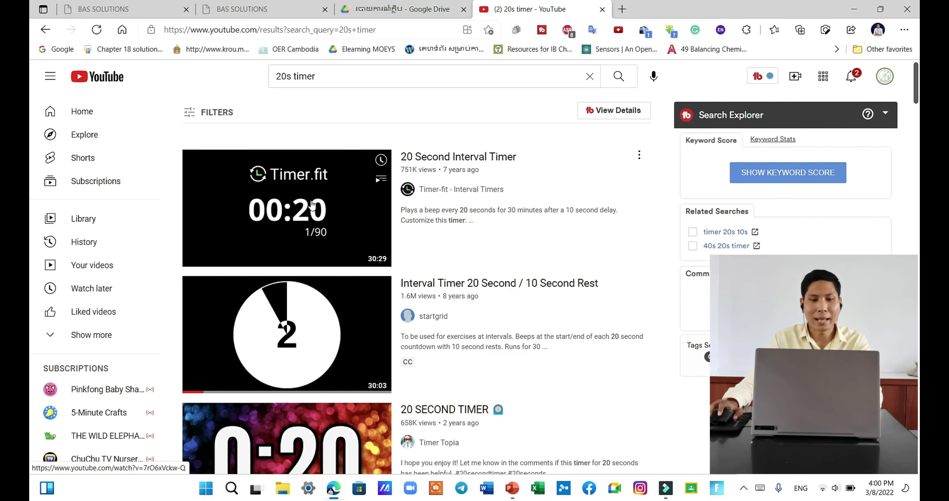
pyautogui.scroll(-5, 313, 214)
pyautogui.scroll(-5, 314, 217)
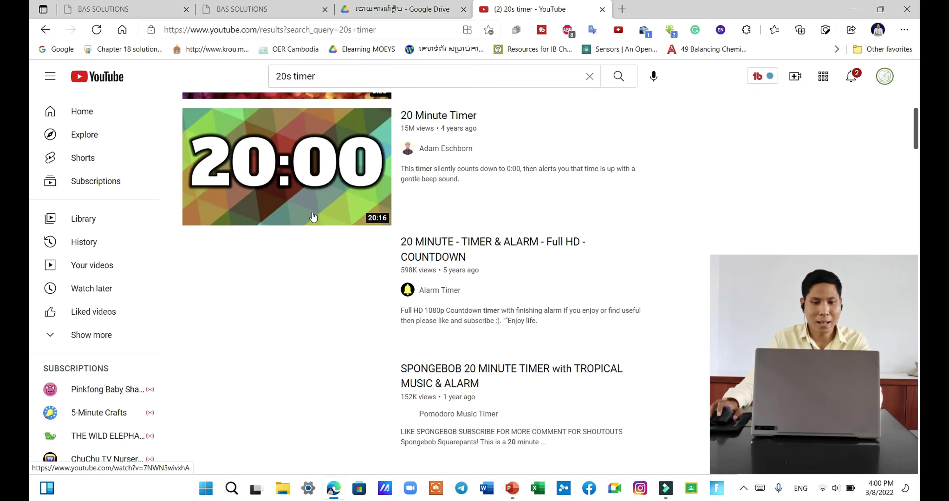
pyautogui.scroll(3, 313, 217)
pyautogui.scroll(5, 313, 215)
pyautogui.scroll(-7, 312, 324)
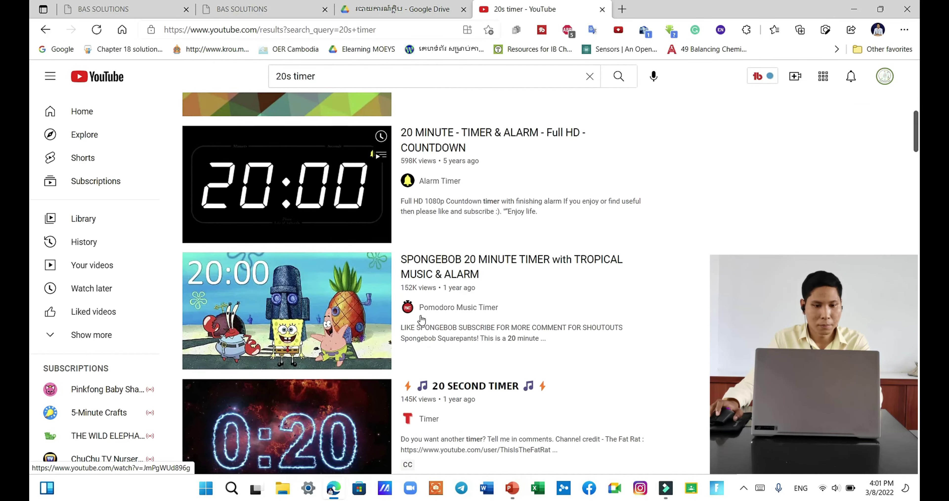
pyautogui.scroll(-3, 421, 316)
pyautogui.scroll(-5, 421, 317)
pyautogui.scroll(-2, 422, 317)
pyautogui.scroll(-4, 422, 318)
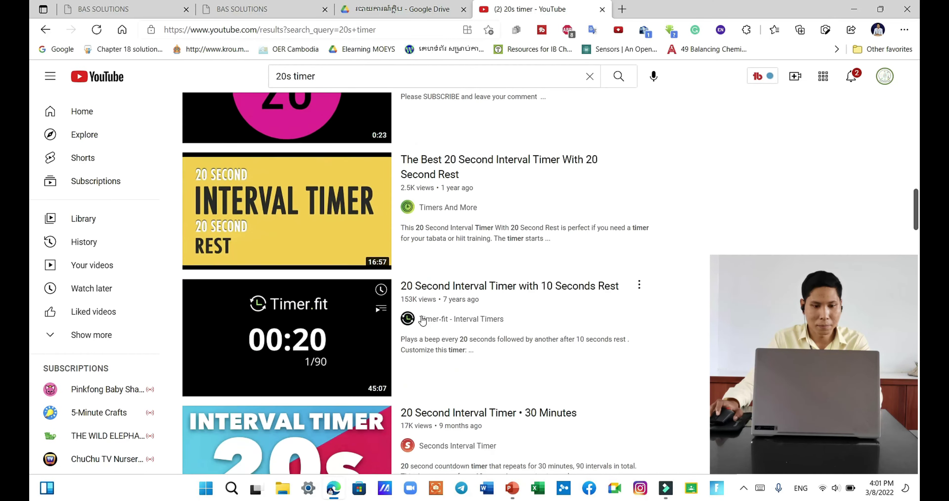
pyautogui.scroll(-2, 423, 319)
pyautogui.scroll(-5, 423, 319)
pyautogui.scroll(-4, 423, 321)
pyautogui.scroll(-2, 422, 322)
pyautogui.moveTo(286, 326)
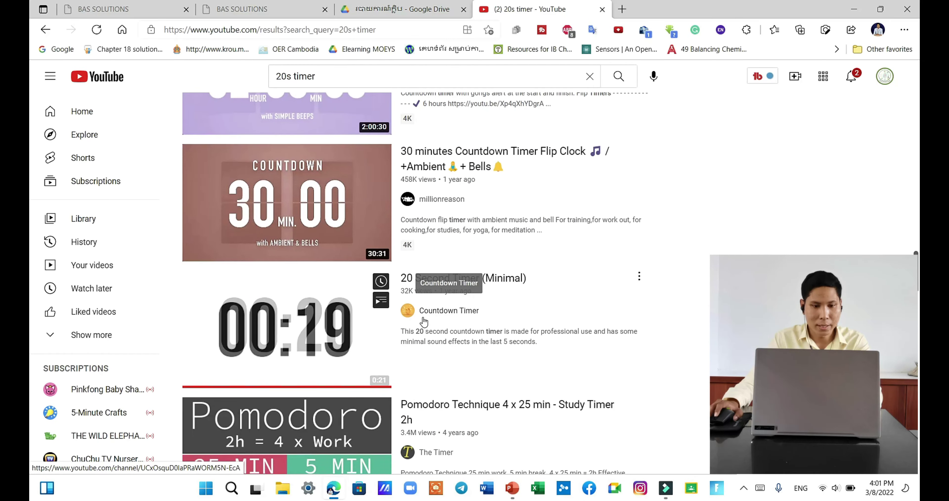
pyautogui.scroll(-2, 428, 325)
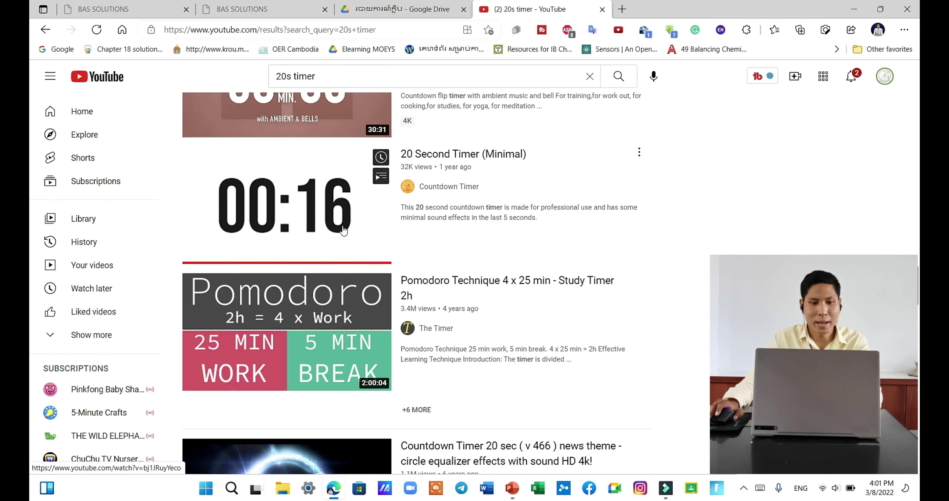
pyautogui.scroll(-5, 539, 252)
pyautogui.scroll(-4, 539, 251)
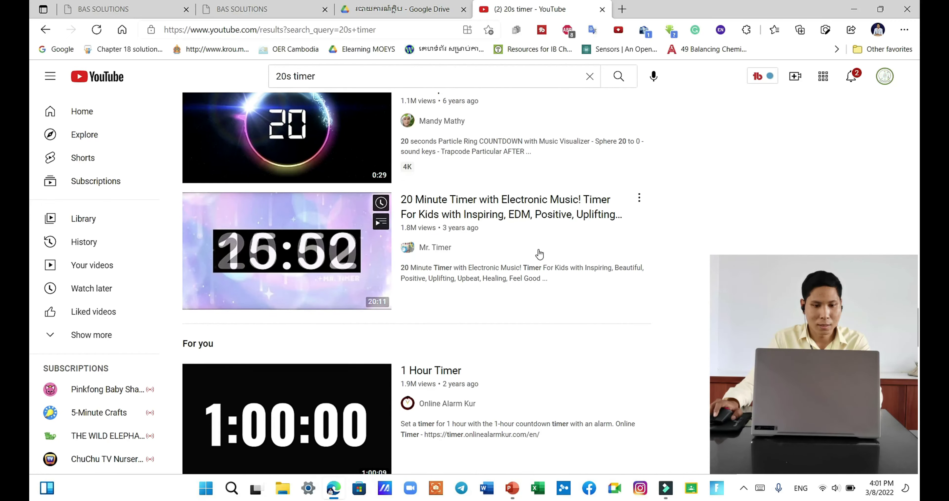
pyautogui.scroll(-6, 538, 251)
pyautogui.scroll(-3, 539, 251)
pyautogui.scroll(-7, 538, 251)
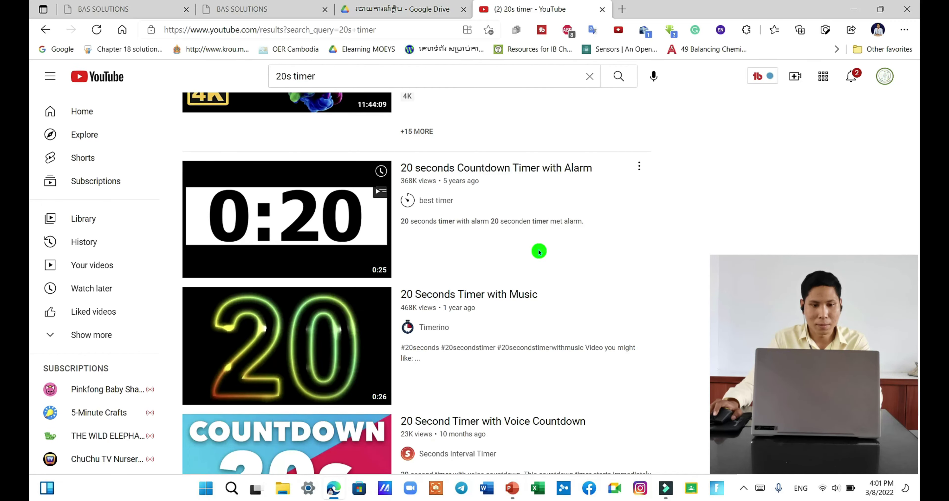
pyautogui.scroll(-5, 331, 229)
pyautogui.scroll(-10, 286, 183)
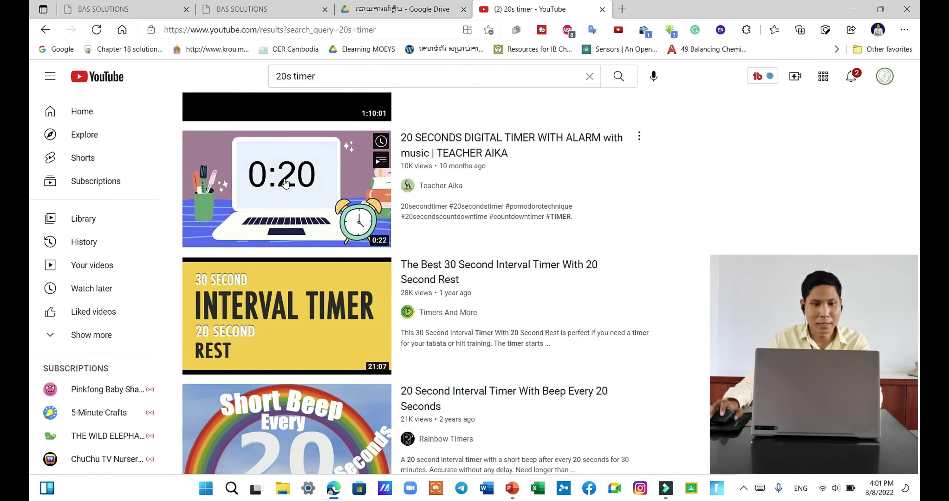
pyautogui.scroll(-3, 311, 224)
pyautogui.scroll(-5, 306, 276)
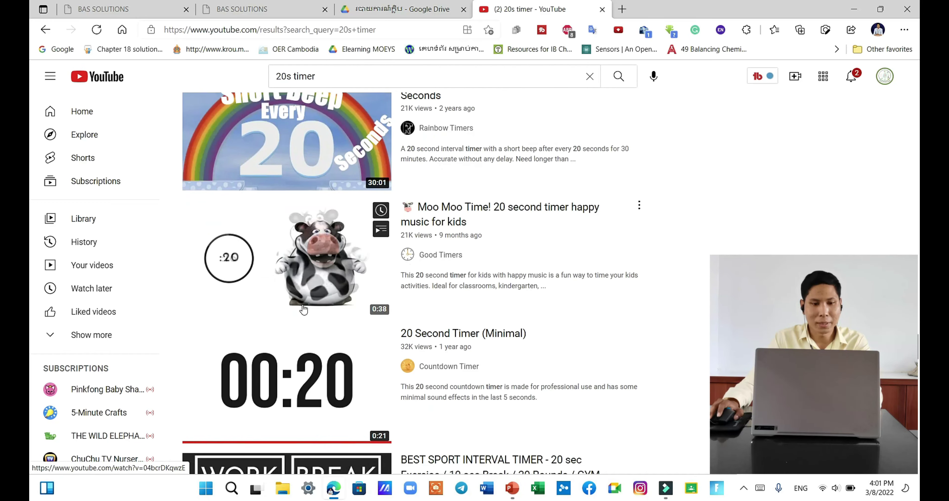
pyautogui.scroll(-2, 303, 309)
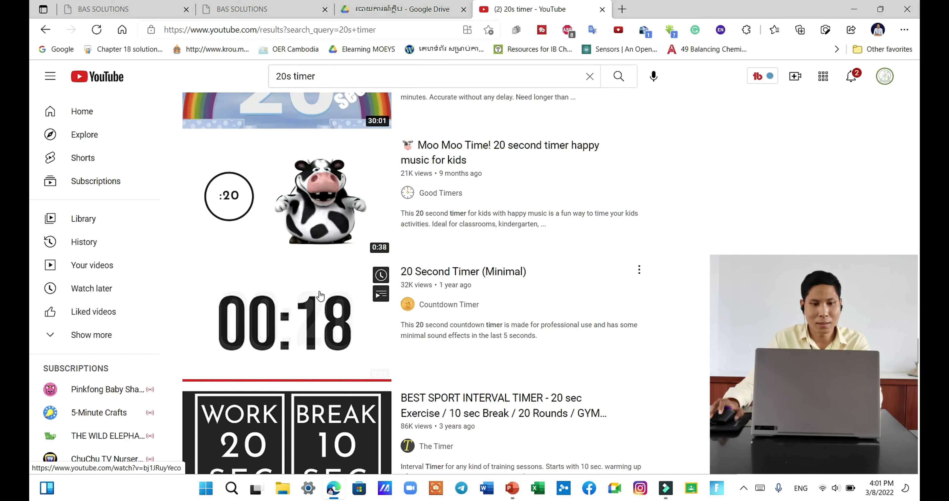
pyautogui.click(284, 187)
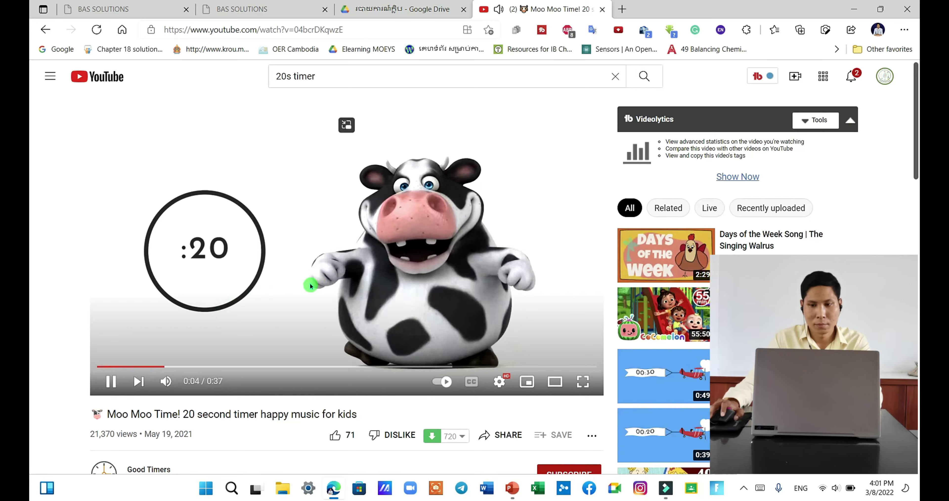
pyautogui.click(45, 31)
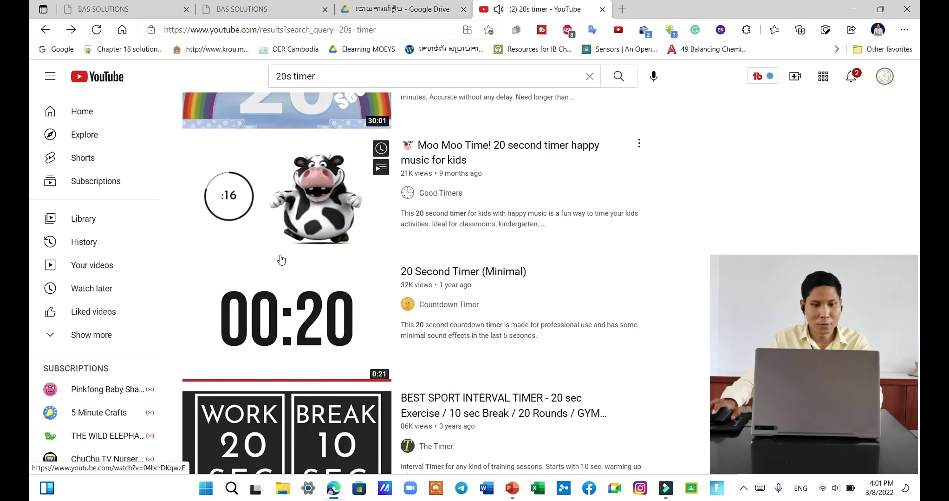
pyautogui.scroll(-5, 314, 263)
pyautogui.scroll(-5, 315, 265)
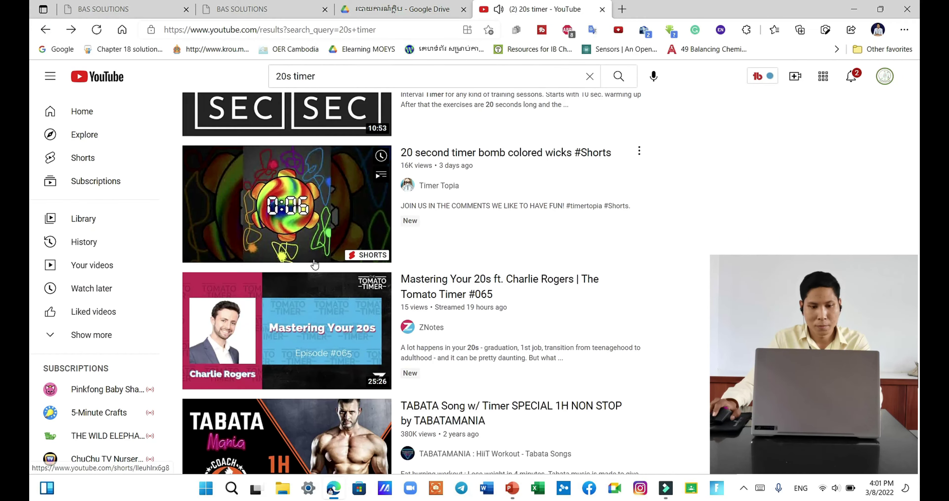
pyautogui.scroll(-5, 315, 264)
pyautogui.scroll(-1, 315, 264)
pyautogui.scroll(-5, 314, 264)
pyautogui.scroll(-5, 315, 264)
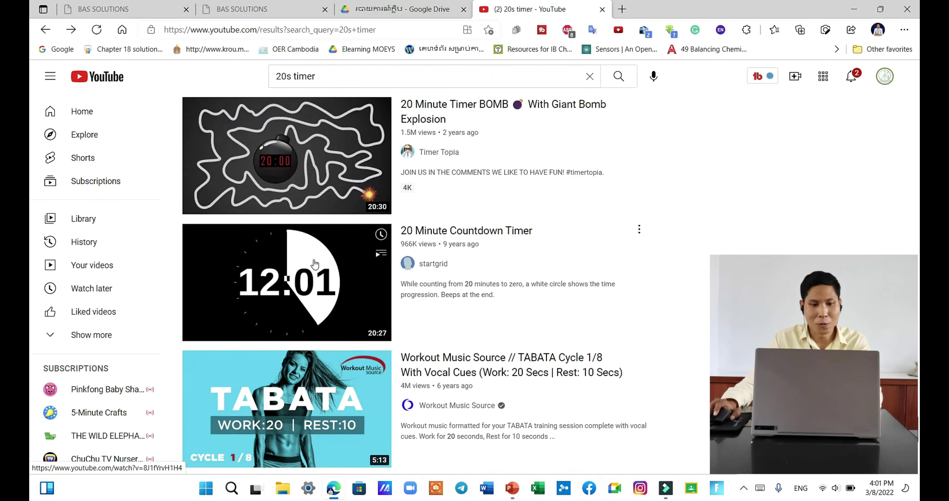
pyautogui.scroll(-4, 314, 263)
pyautogui.scroll(-3, 314, 264)
pyautogui.scroll(-4, 314, 263)
pyautogui.scroll(8, 314, 263)
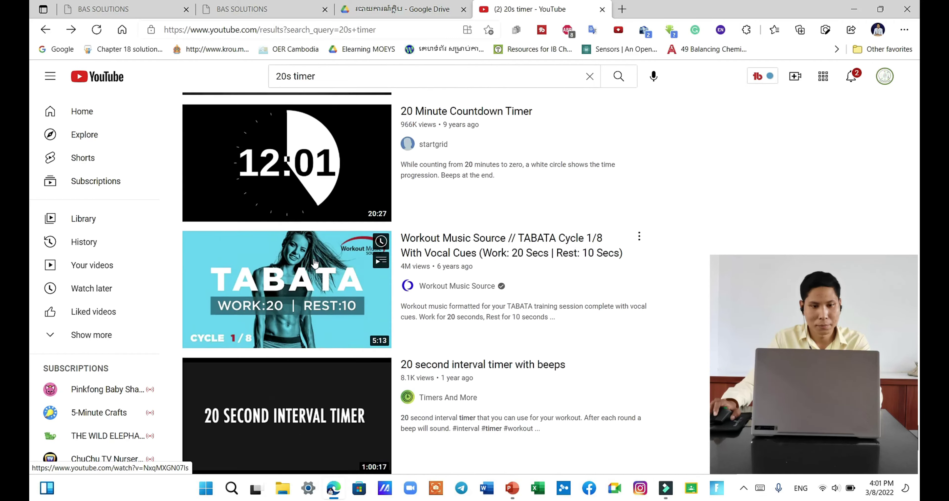
pyautogui.scroll(5, 314, 263)
pyautogui.scroll(5, 314, 262)
pyautogui.scroll(5, 314, 262)
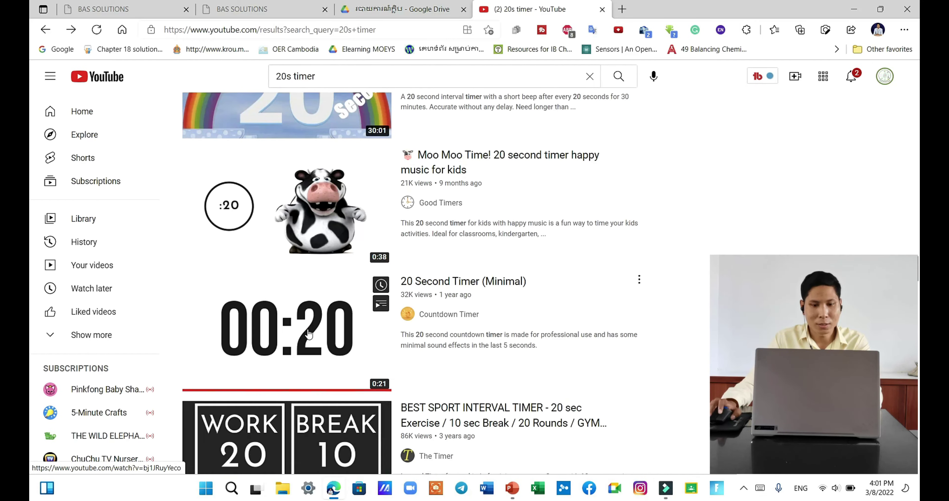
# Open the 20 Second Timer (Minimal) video and set its playback quality to 1080p.
pyautogui.click(371, 328)
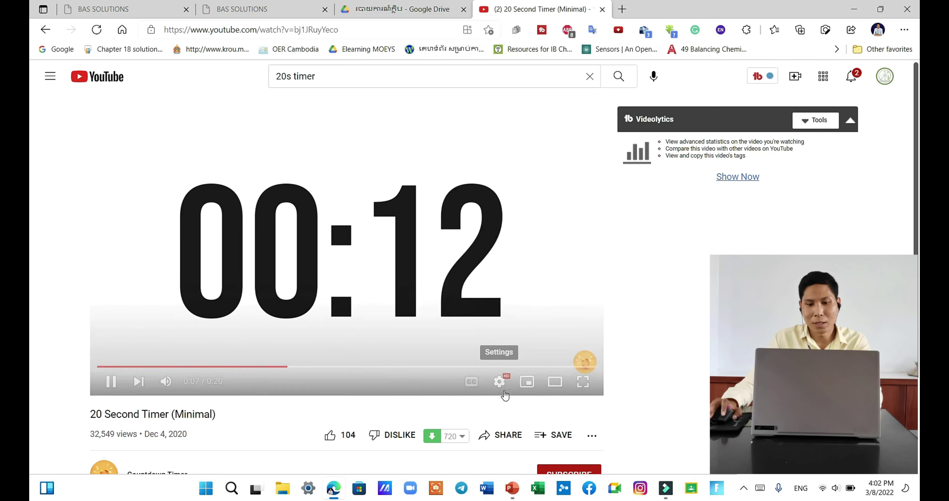
pyautogui.click(500, 381)
pyautogui.click(539, 343)
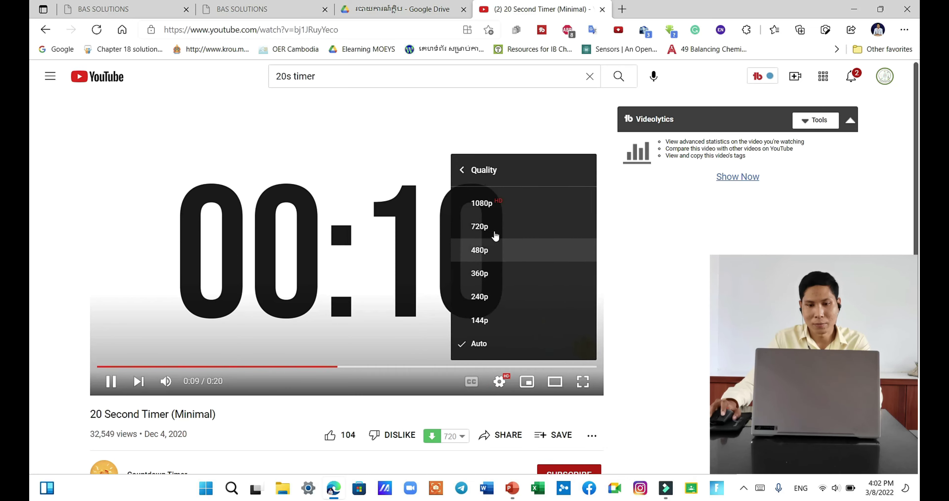
pyautogui.click(485, 202)
# Download the 1080p copy of the timer video and dismiss the completion notice.
pyautogui.click(795, 441)
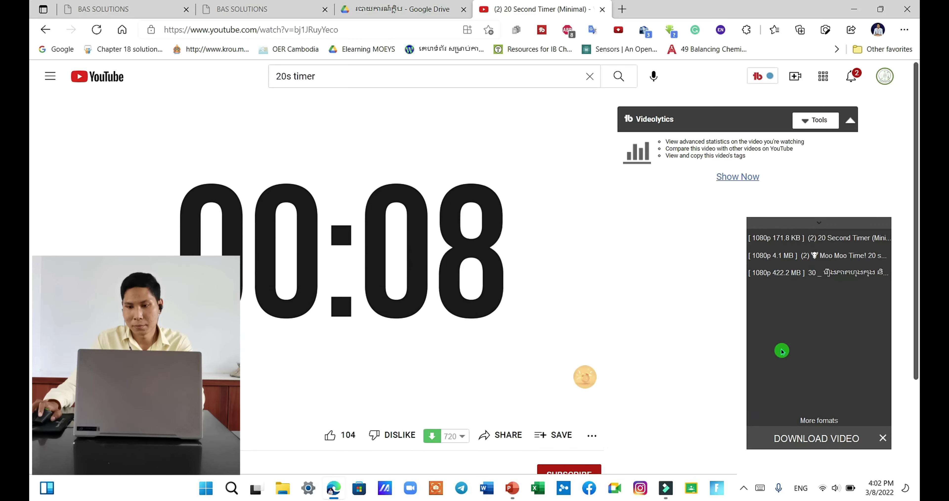
pyautogui.click(789, 274)
pyautogui.click(488, 277)
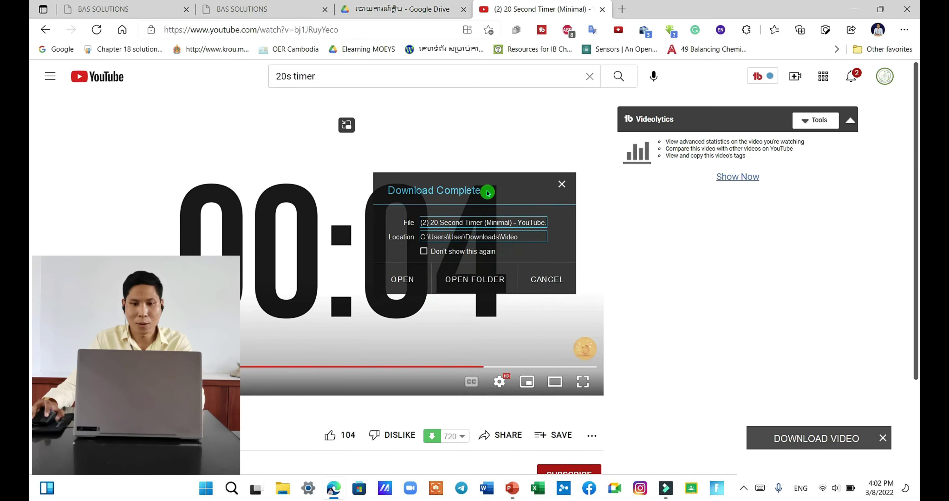
pyautogui.click(483, 286)
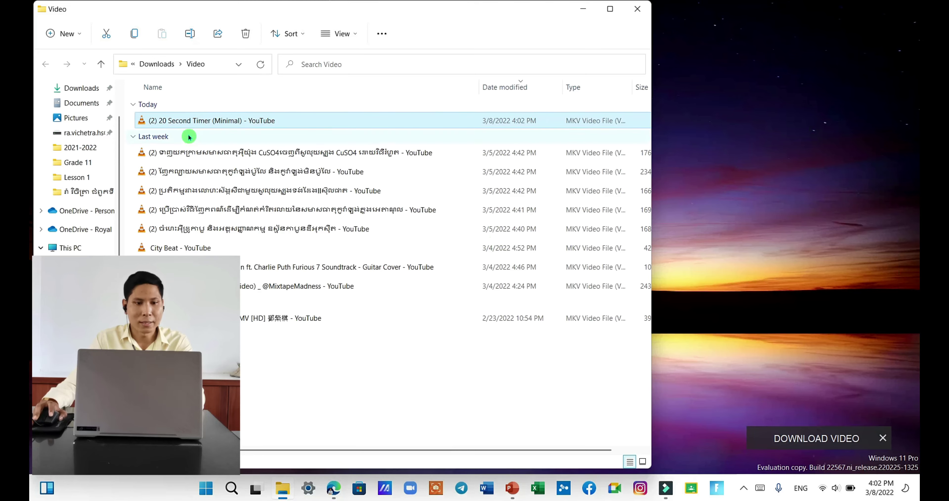
pyautogui.moveTo(212, 120)
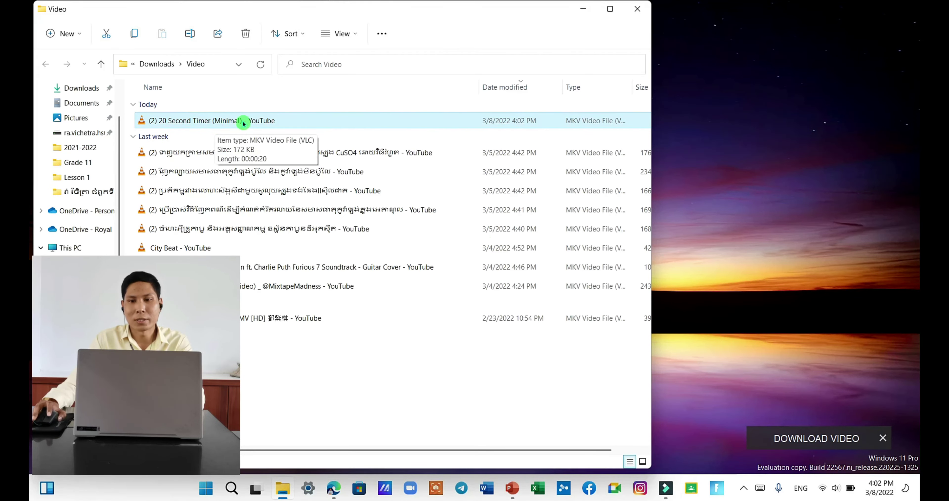
# Maximize Explorer in Large icons view, copy the 20 Second Timer file, and return to PowerPoint.
pyautogui.click(611, 10)
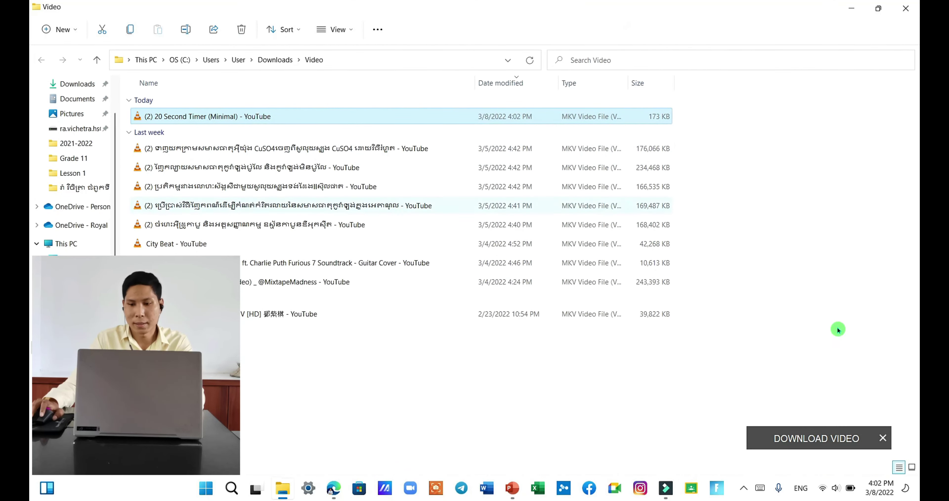
pyautogui.click(911, 462)
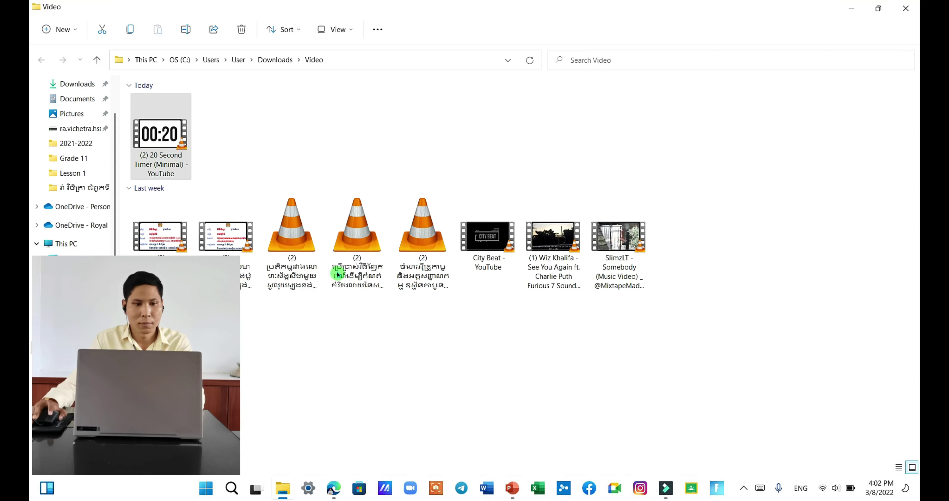
pyautogui.click(164, 140)
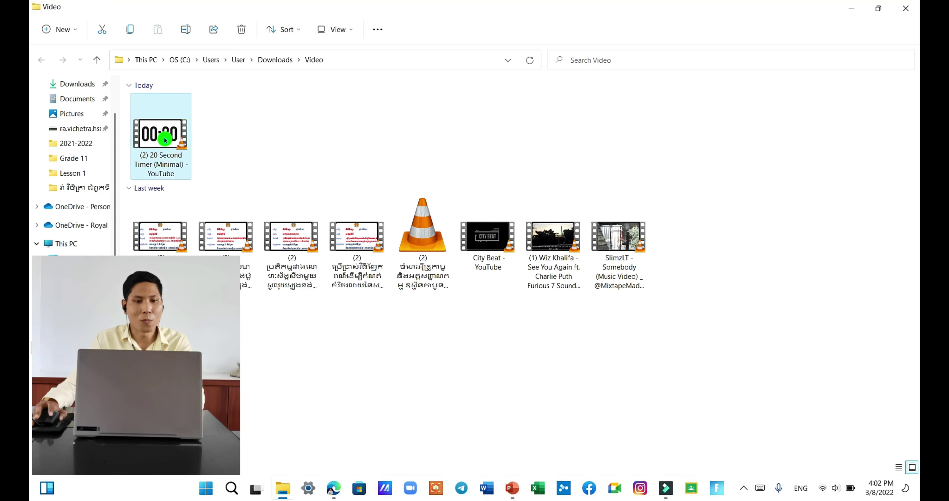
pyautogui.rightClick(165, 140)
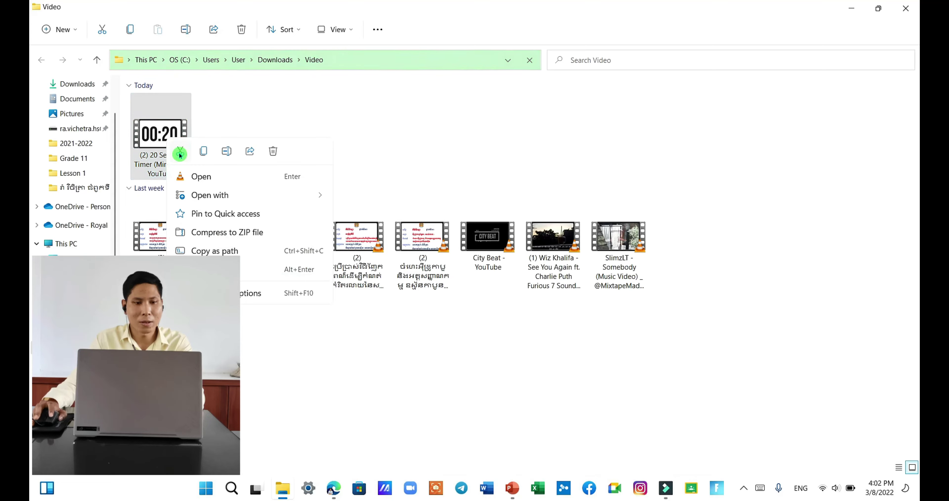
pyautogui.click(204, 154)
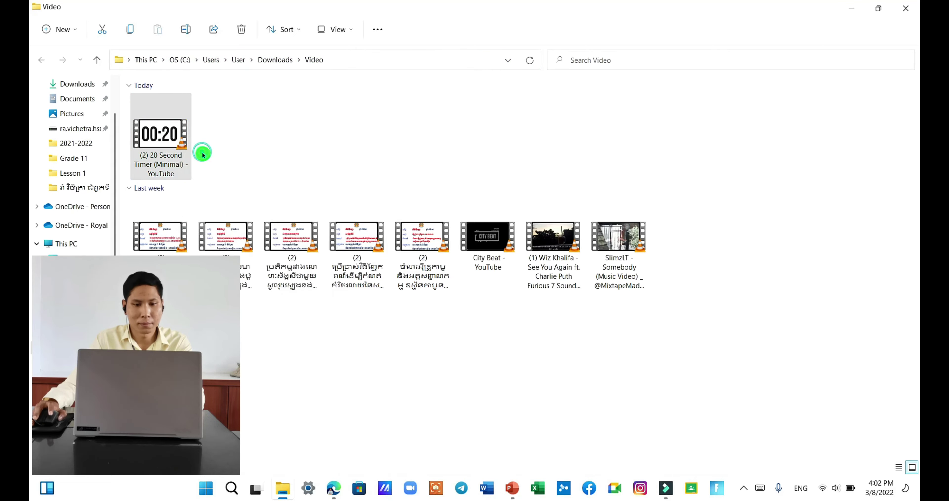
pyautogui.click(512, 488)
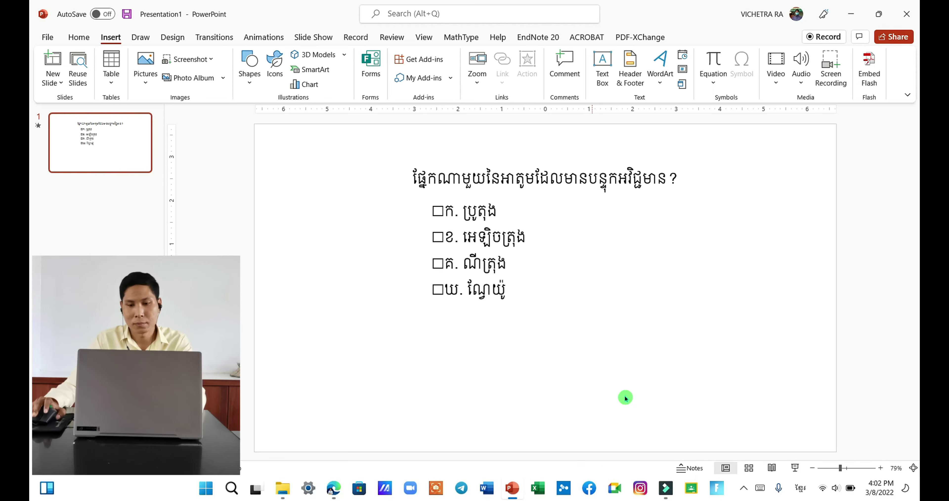
# Paste the copied countdown video onto the quiz slide and nudge it slightly right.
pyautogui.hotkey('ctrl', 'v')
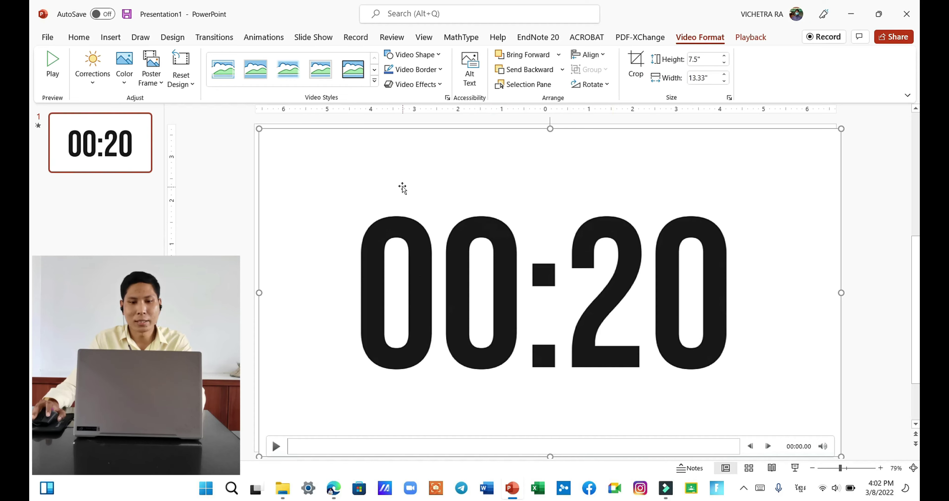
pyautogui.press('Delete')
pyautogui.click(119, 118)
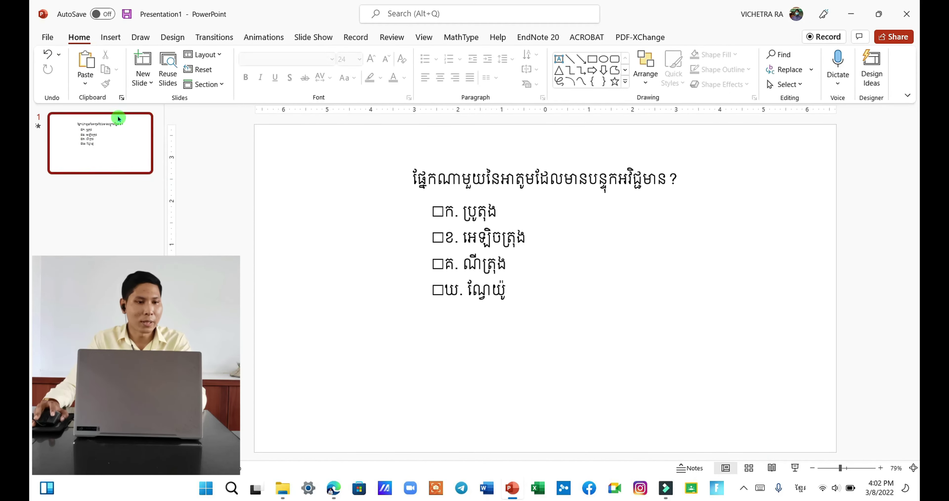
pyautogui.click(90, 70)
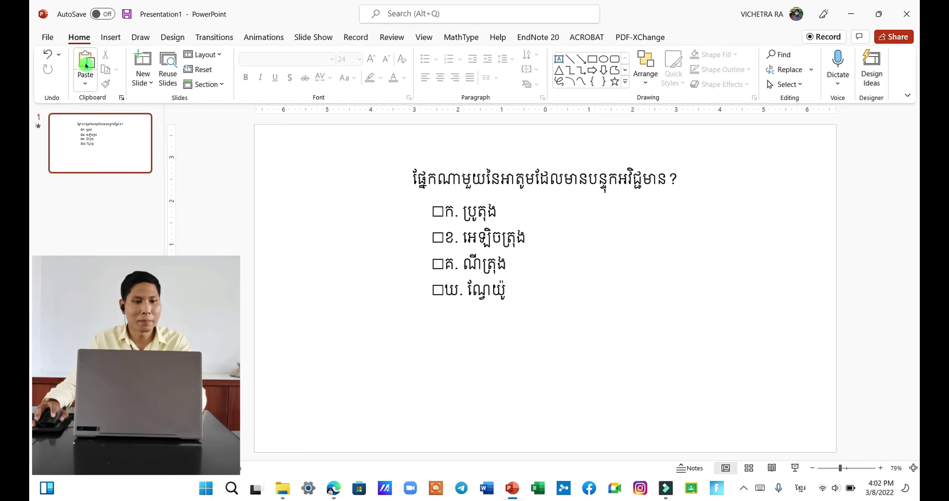
pyautogui.click(86, 65)
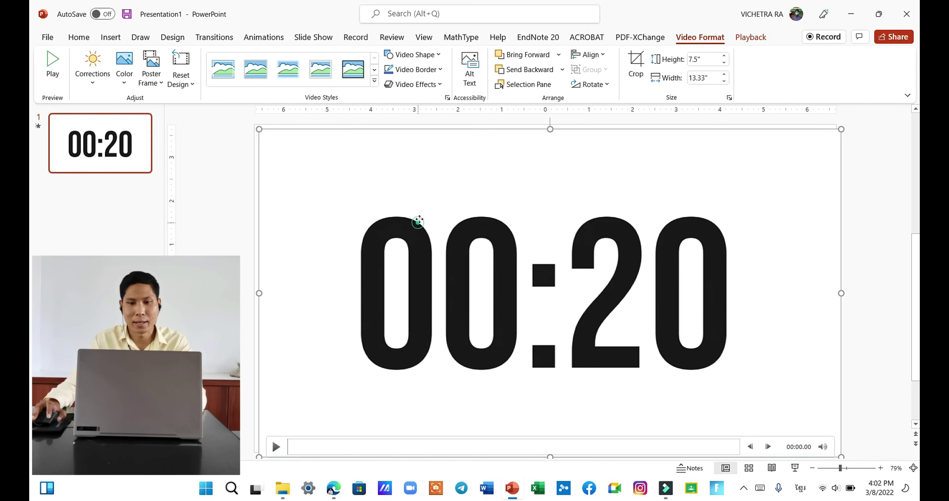
pyautogui.moveTo(419, 220); pyautogui.dragTo(423, 221)
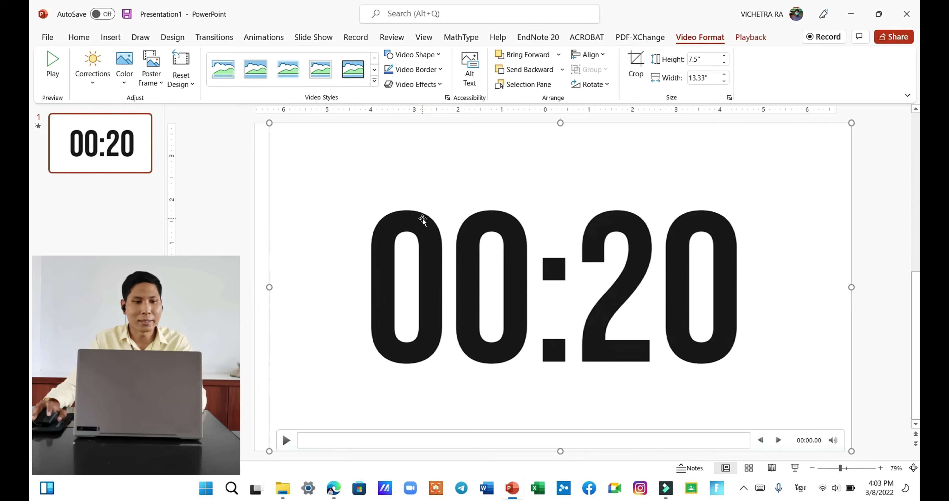
# Look at the Insert tab's Video choices and close them without inserting anything.
pyautogui.click(110, 37)
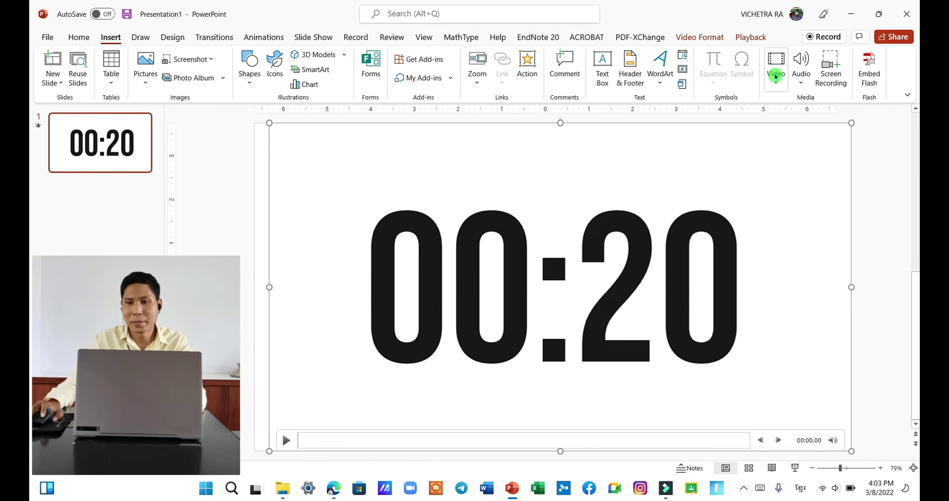
pyautogui.click(780, 89)
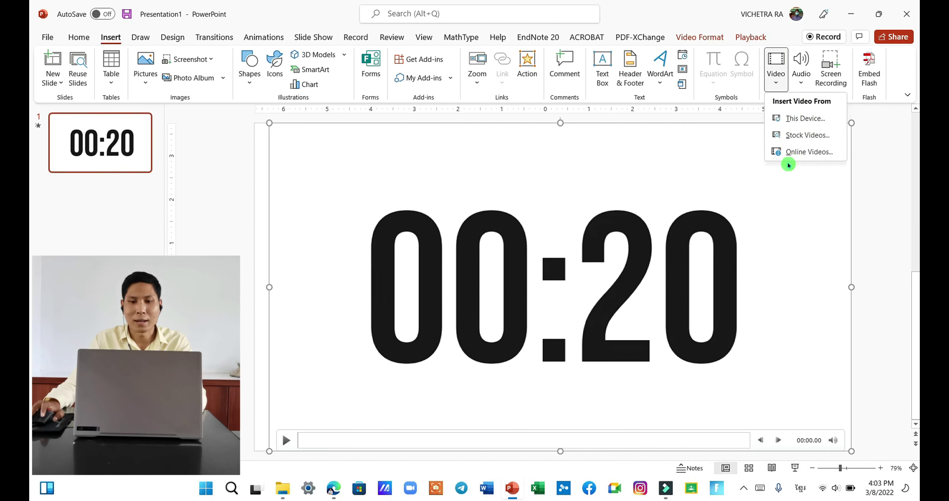
pyautogui.click(449, 238)
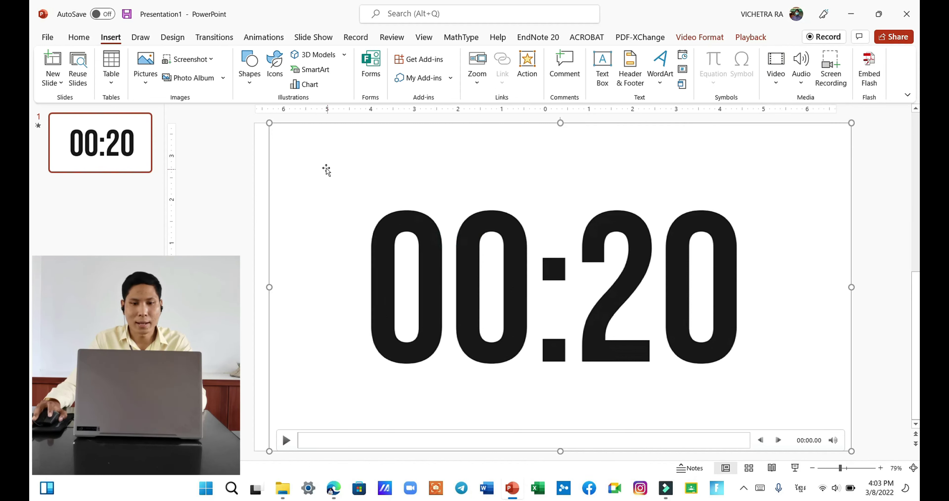
# Shrink the countdown video to 2.07" by 3.68" and place it right of the four answers.
pyautogui.moveTo(268, 125); pyautogui.dragTo(557, 294)
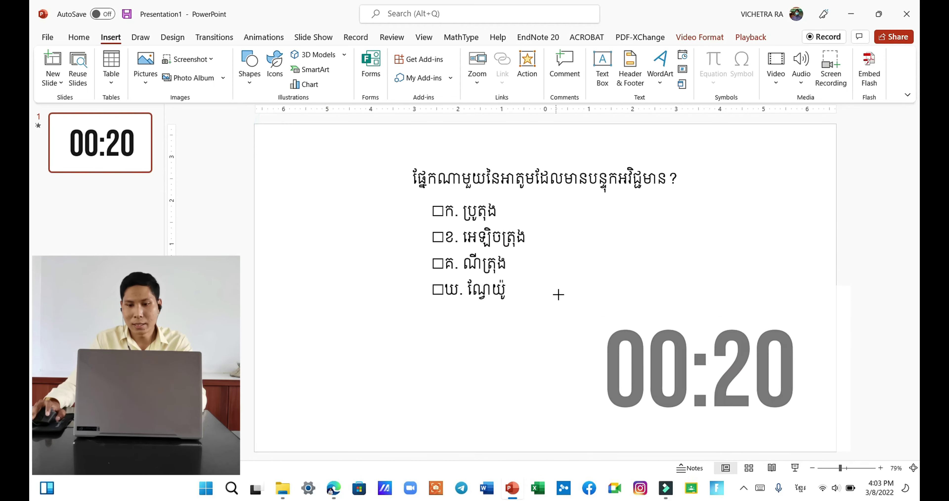
pyautogui.moveTo(647, 342); pyautogui.dragTo(621, 293)
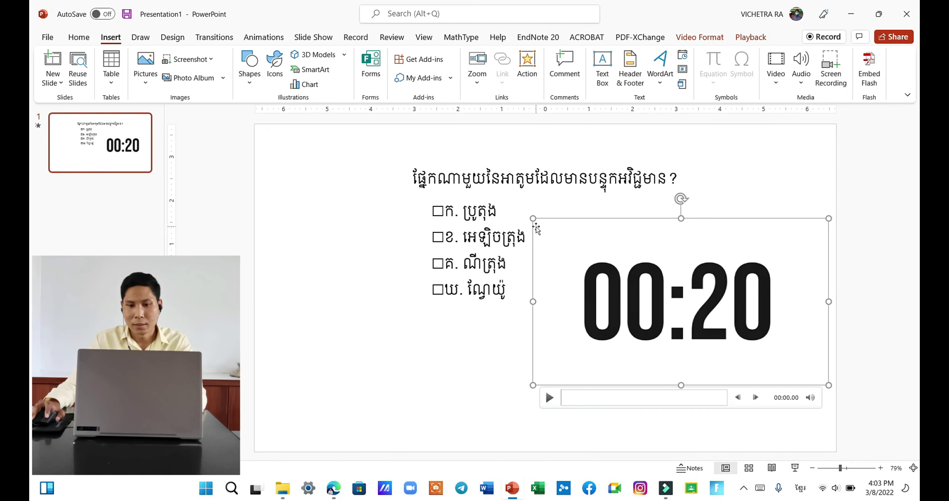
pyautogui.moveTo(534, 220)
pyautogui.mouseDown()
pyautogui.moveTo(618, 276)
pyautogui.moveTo(643, 258)
pyautogui.mouseUp()
pyautogui.moveTo(710, 316); pyautogui.dragTo(652, 257)
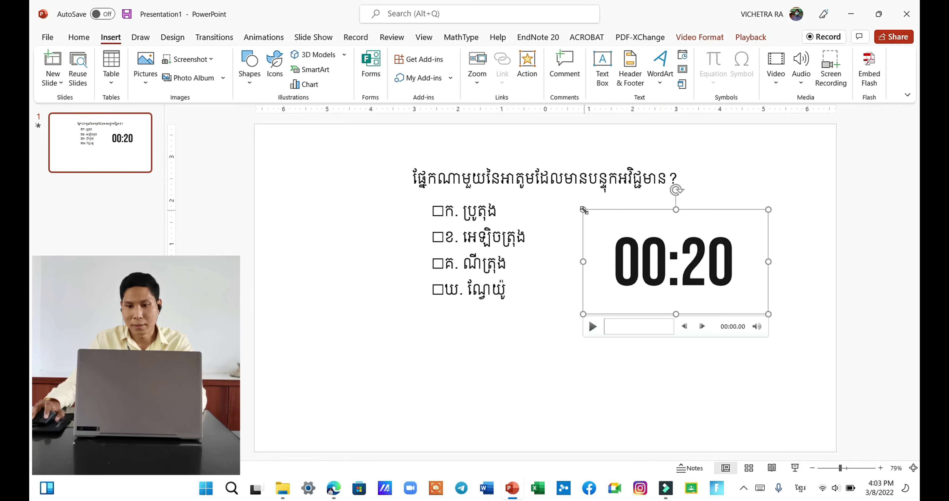
pyautogui.moveTo(583, 209); pyautogui.dragTo(606, 219)
pyautogui.moveTo(712, 281)
pyautogui.mouseDown()
pyautogui.moveTo(699, 274)
pyautogui.moveTo(705, 284)
pyautogui.mouseUp()
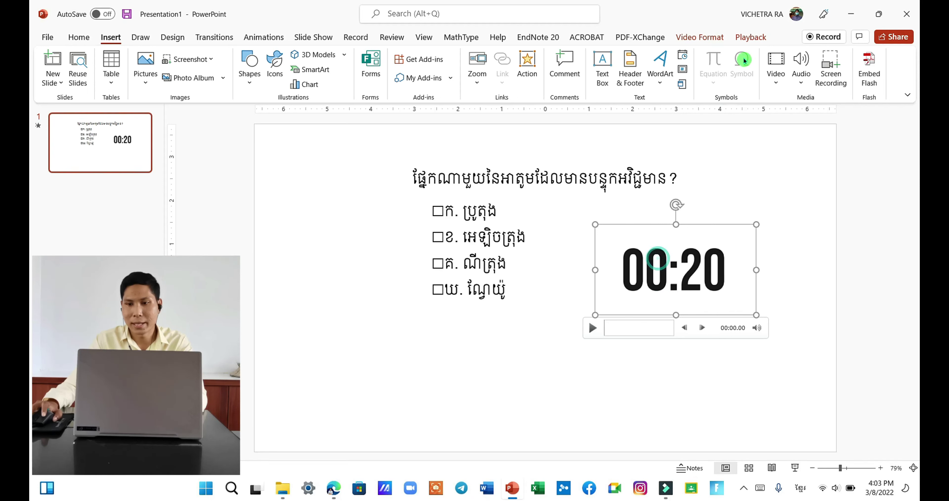
pyautogui.click(520, 361)
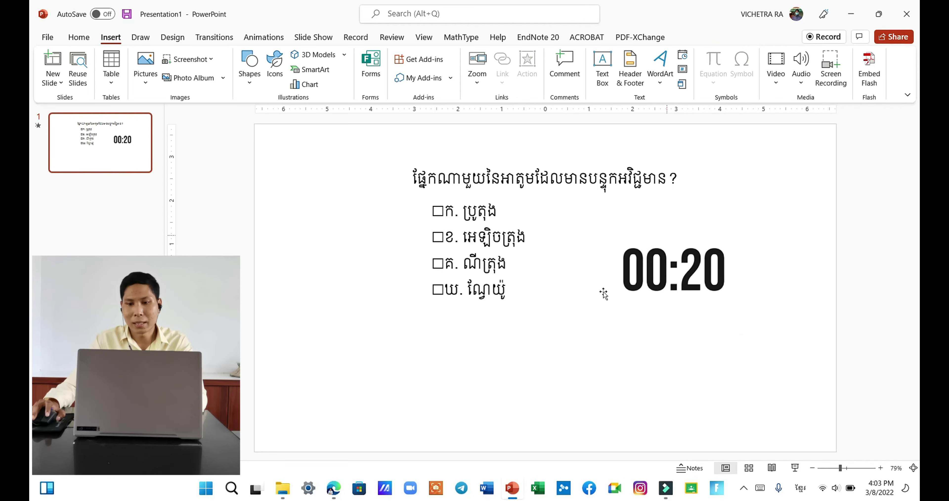
pyautogui.click(674, 290)
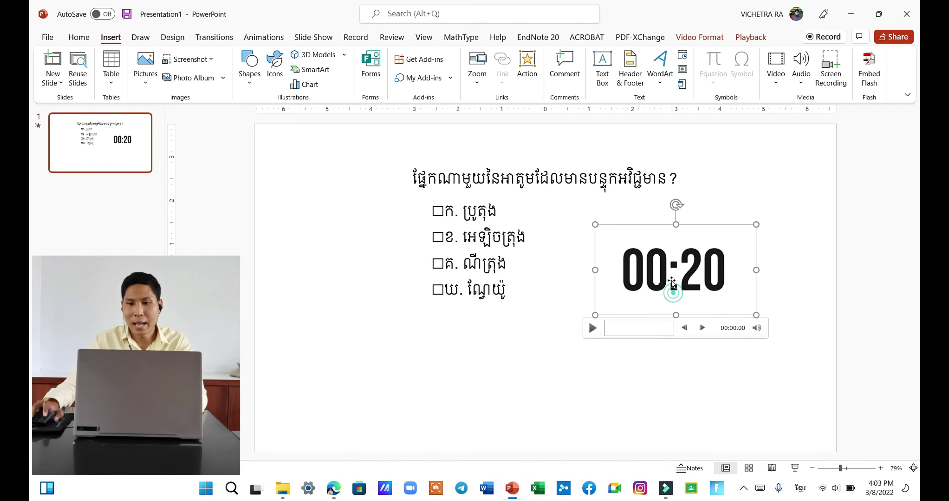
pyautogui.click(699, 36)
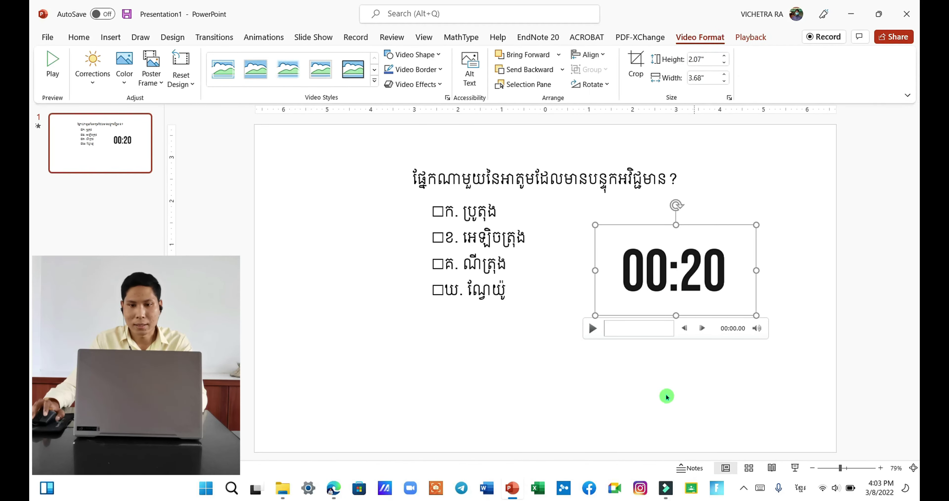
# Give the countdown video a dark red border 4½ pt thick.
pyautogui.click(440, 70)
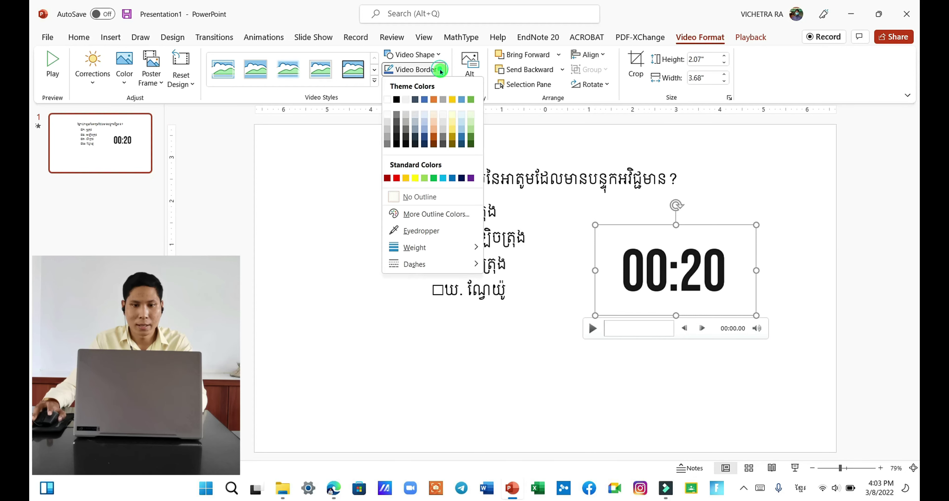
pyautogui.click(388, 178)
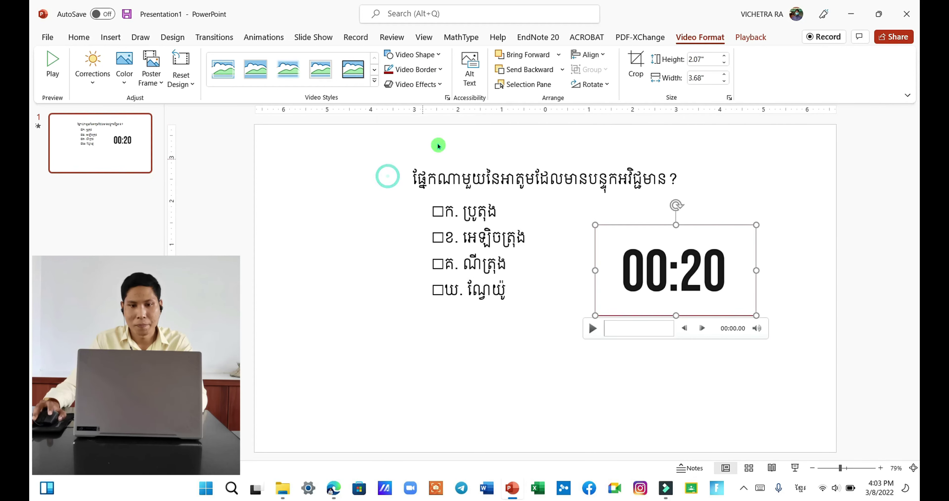
pyautogui.click(441, 70)
pyautogui.moveTo(542, 352)
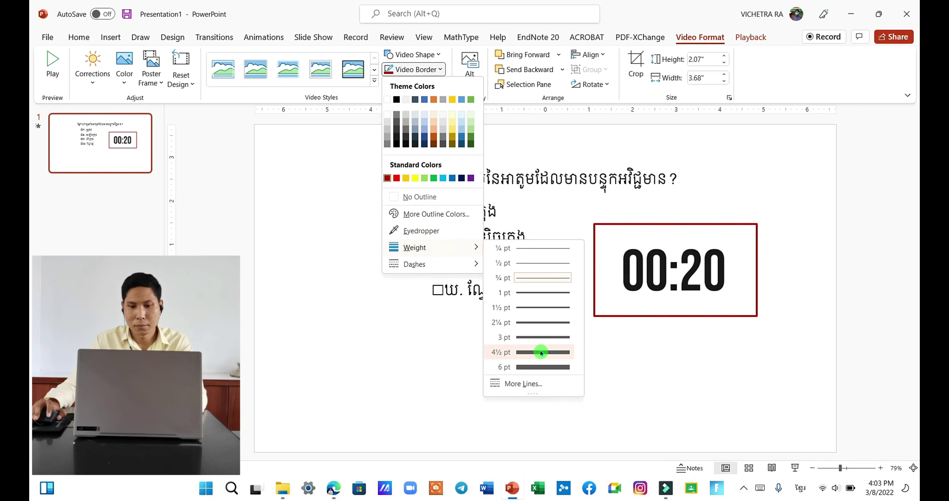
pyautogui.click(542, 367)
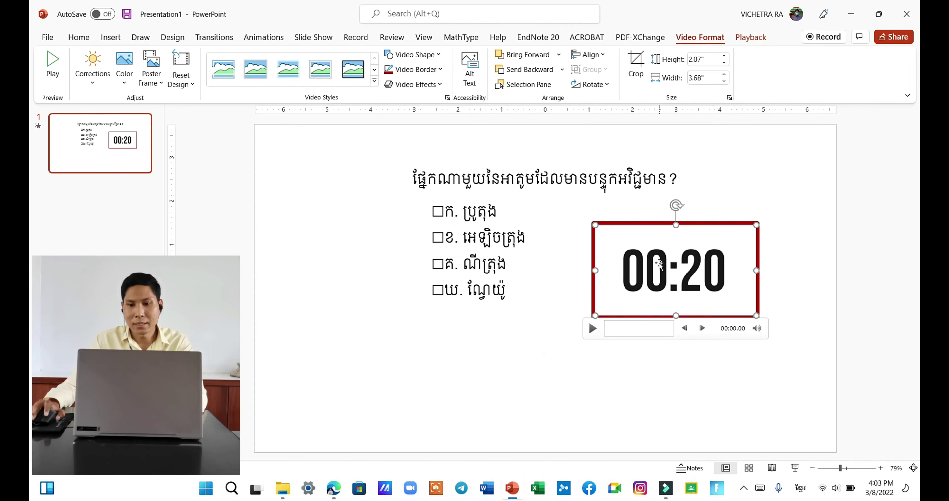
# Nudge the bordered video slightly left and crop it to an Oval shape.
pyautogui.click(545, 391)
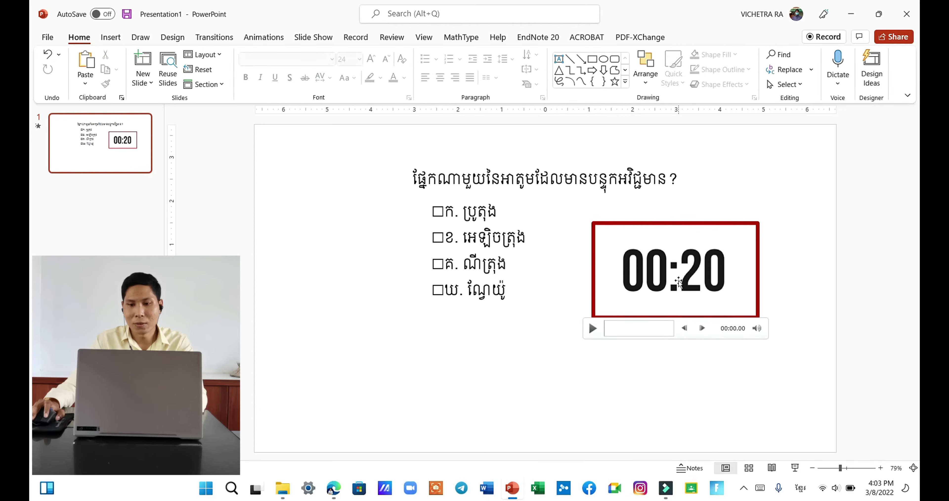
pyautogui.moveTo(678, 279); pyautogui.dragTo(671, 279)
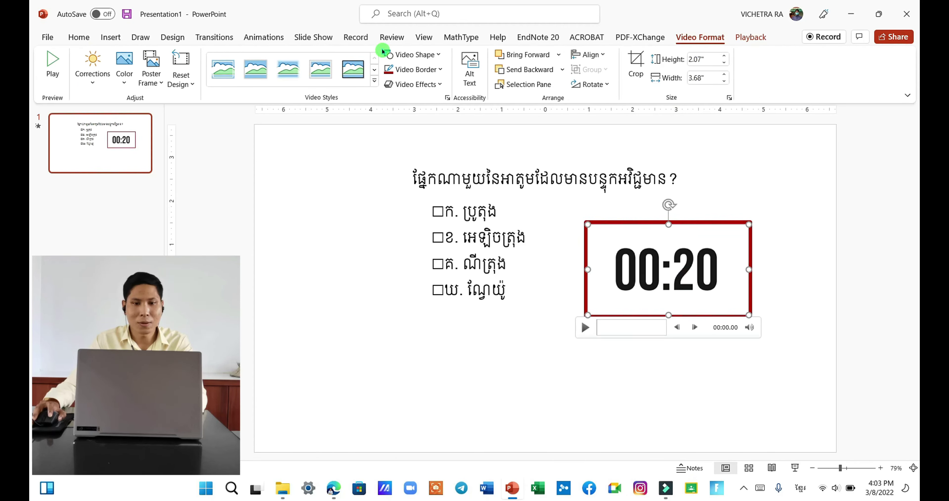
pyautogui.click(440, 55)
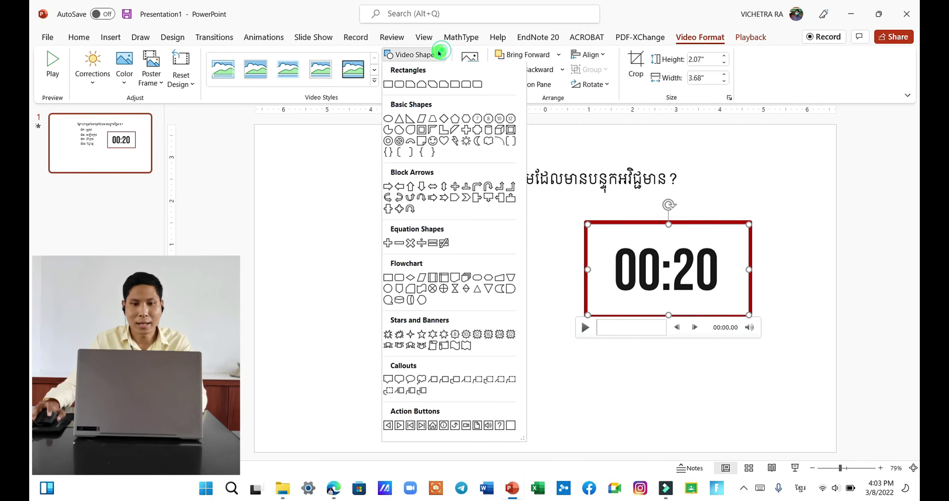
pyautogui.click(388, 119)
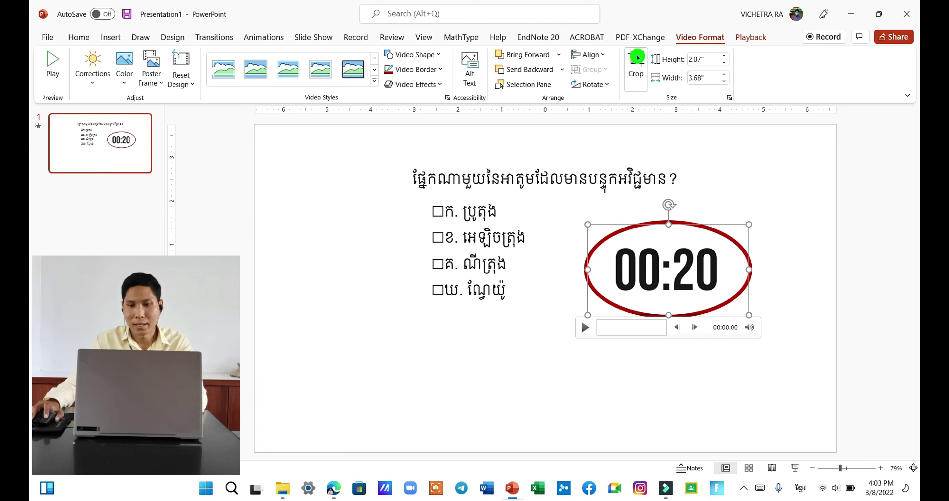
# Crop both sides of the oval video so it is about 3.05" wide around the 00:20 digits.
pyautogui.click(636, 65)
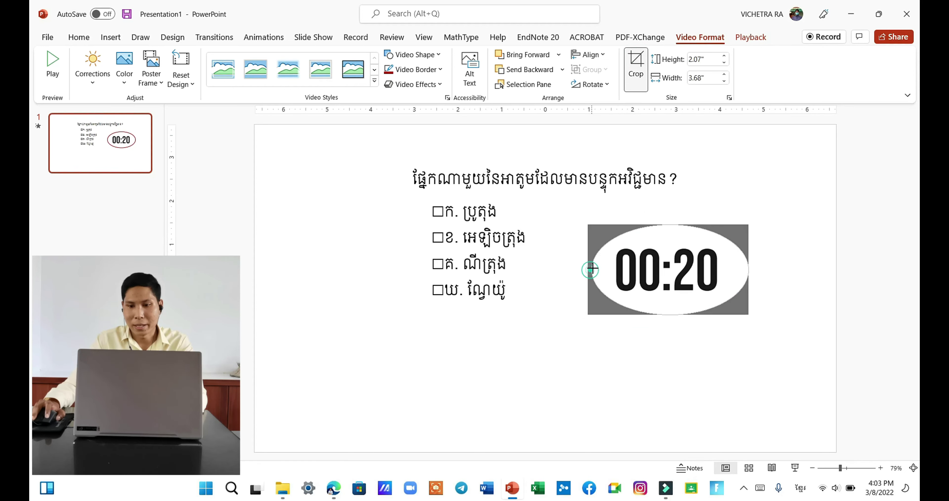
pyautogui.moveTo(588, 270); pyautogui.dragTo(598, 270)
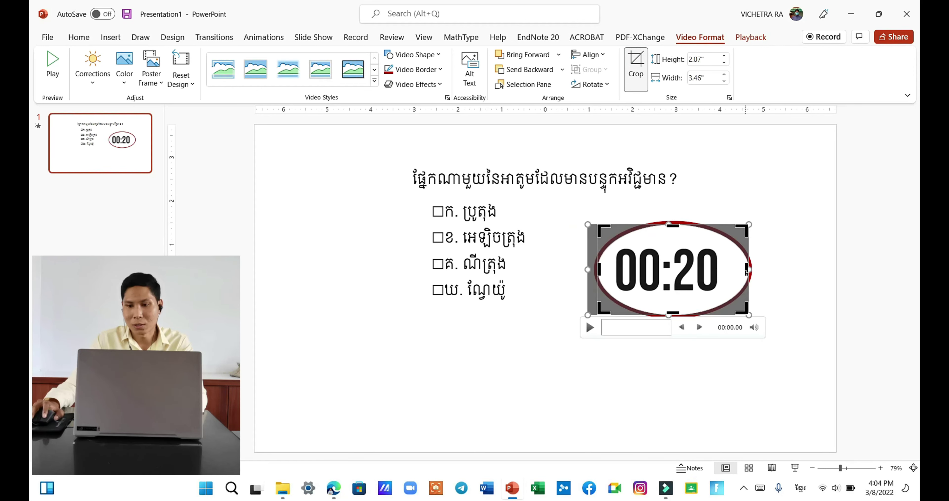
pyautogui.moveTo(747, 270); pyautogui.dragTo(736, 270)
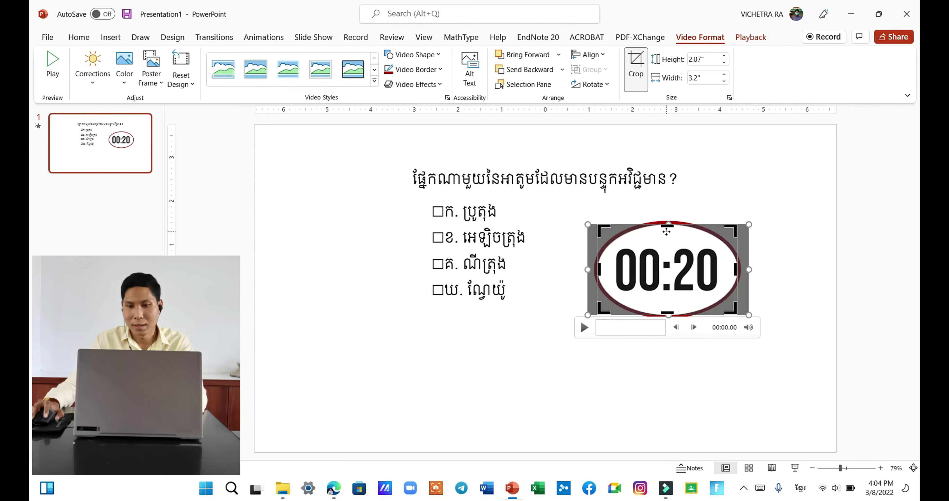
pyautogui.click(668, 225)
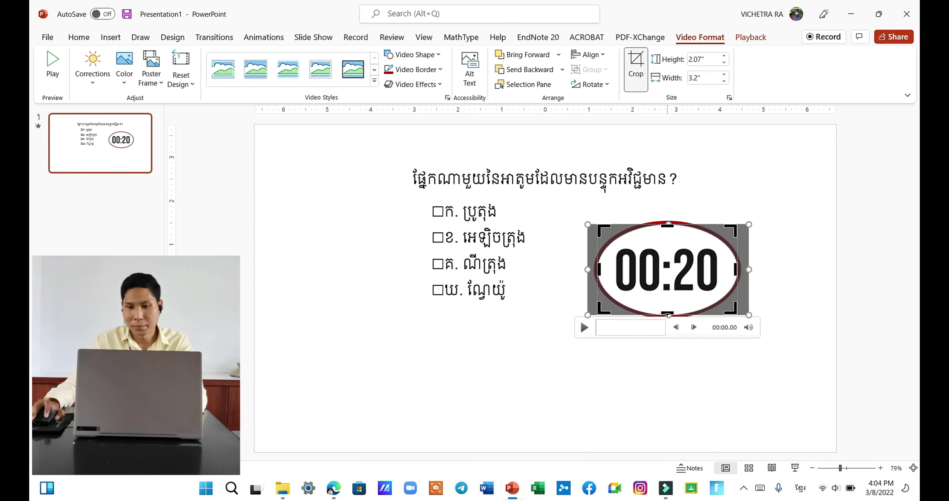
pyautogui.moveTo(667, 312); pyautogui.dragTo(670, 314)
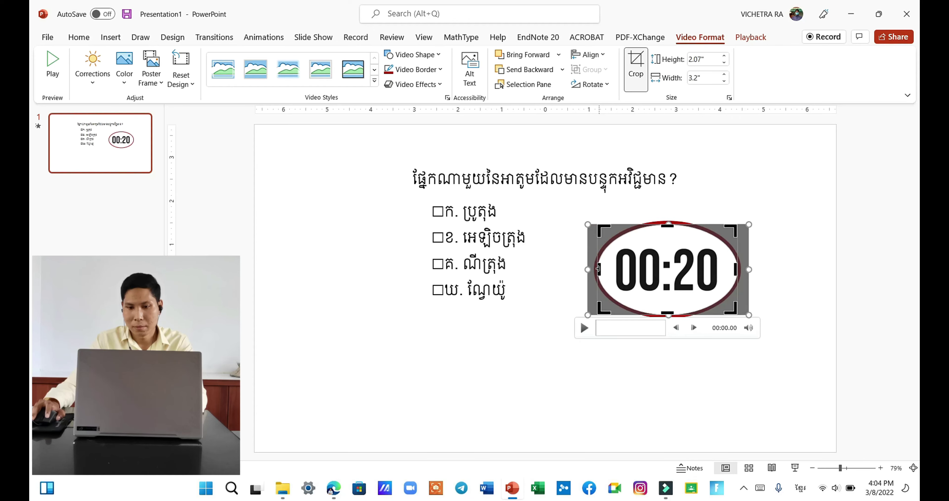
pyautogui.moveTo(598, 270); pyautogui.dragTo(605, 271)
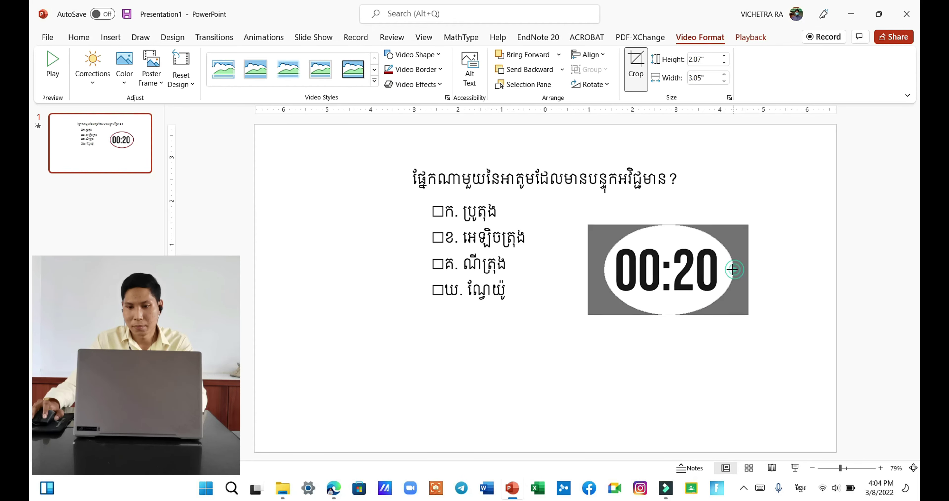
pyautogui.click(656, 390)
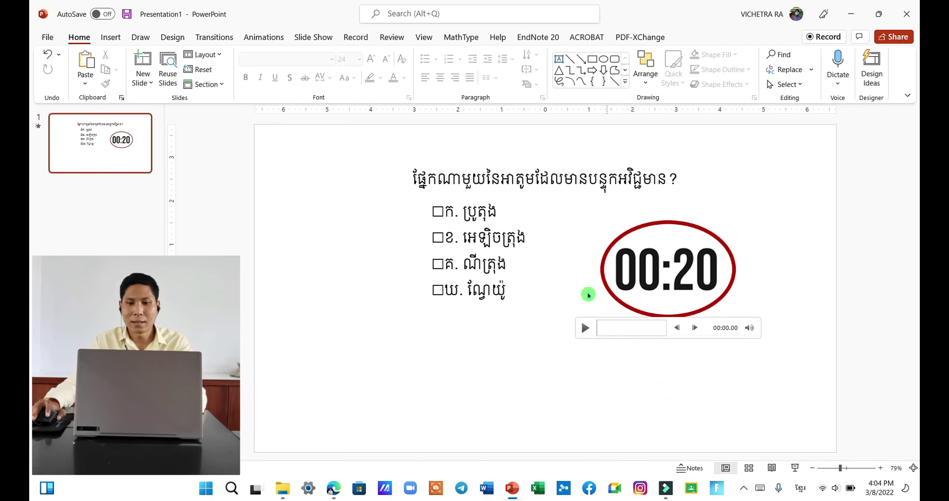
pyautogui.click(795, 470)
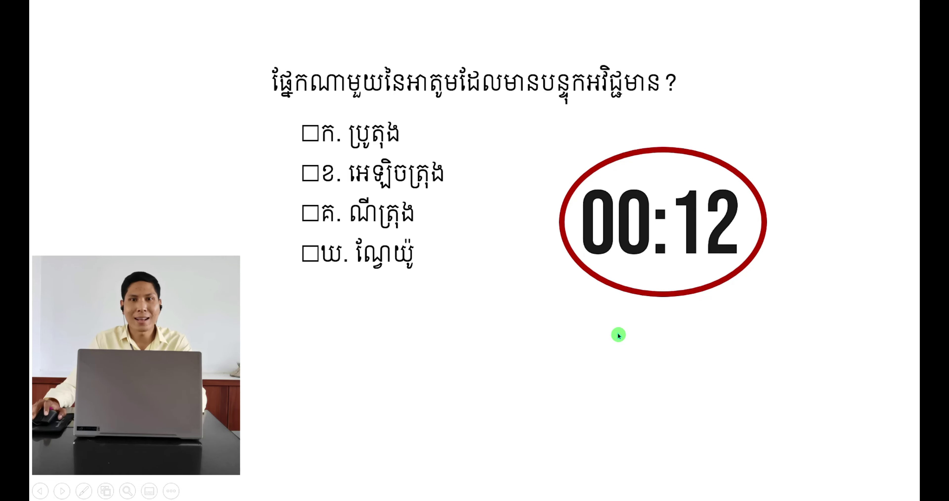
pyautogui.hotkey('alt', 'p')
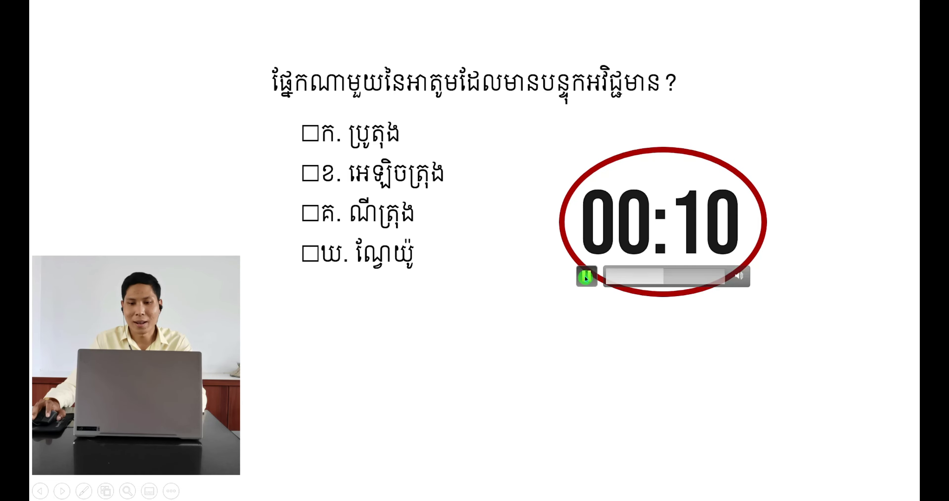
pyautogui.moveTo(663, 221)
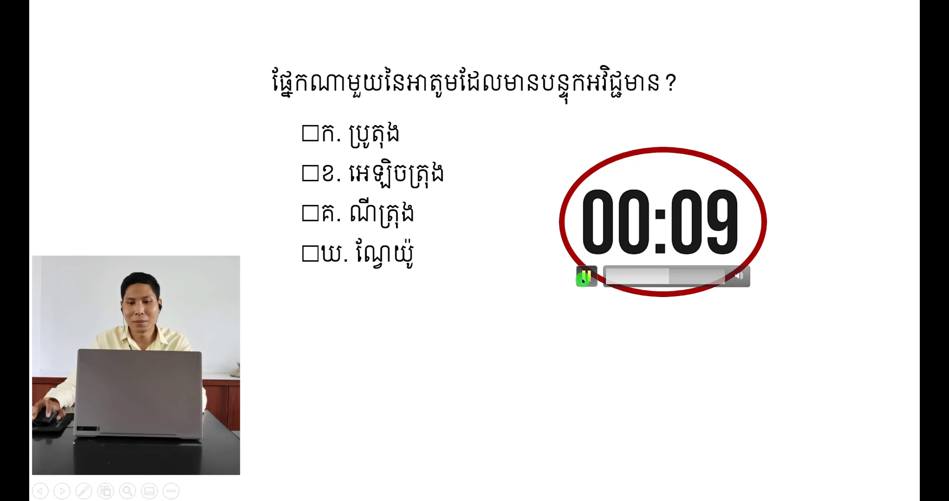
pyautogui.click(586, 276)
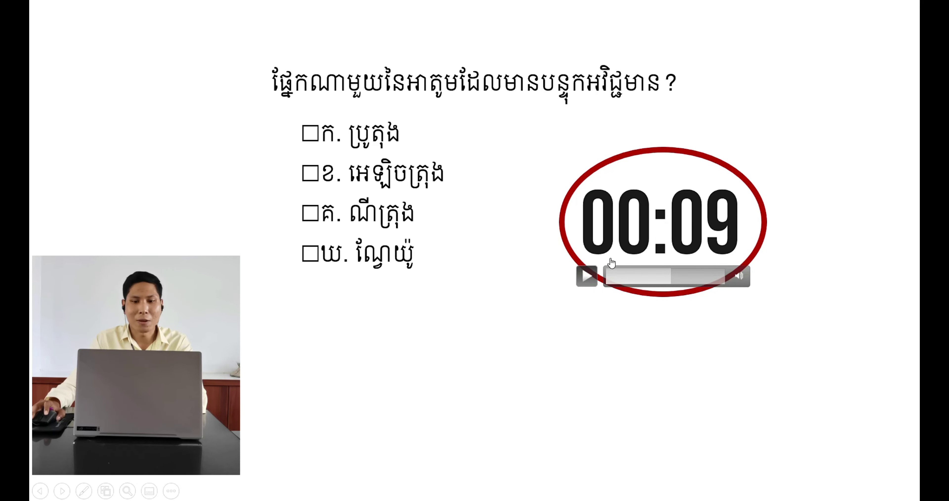
pyautogui.press('Escape')
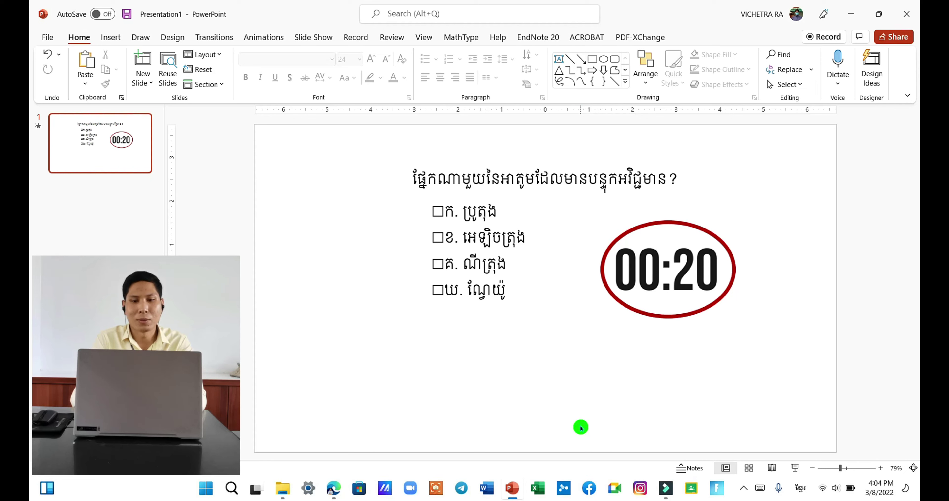
pyautogui.moveTo(667, 268)
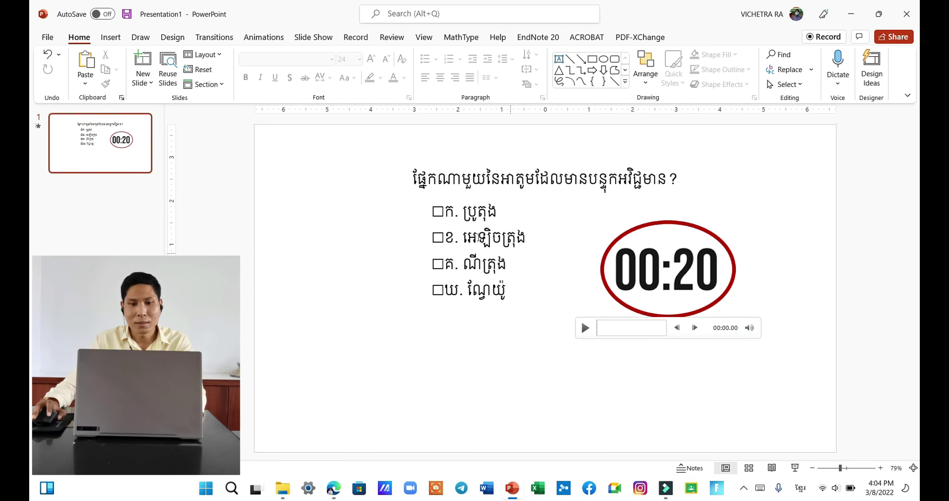
# Open the Animation Pane and inspect both title entrances and the timer video's Play effect.
pyautogui.click(256, 37)
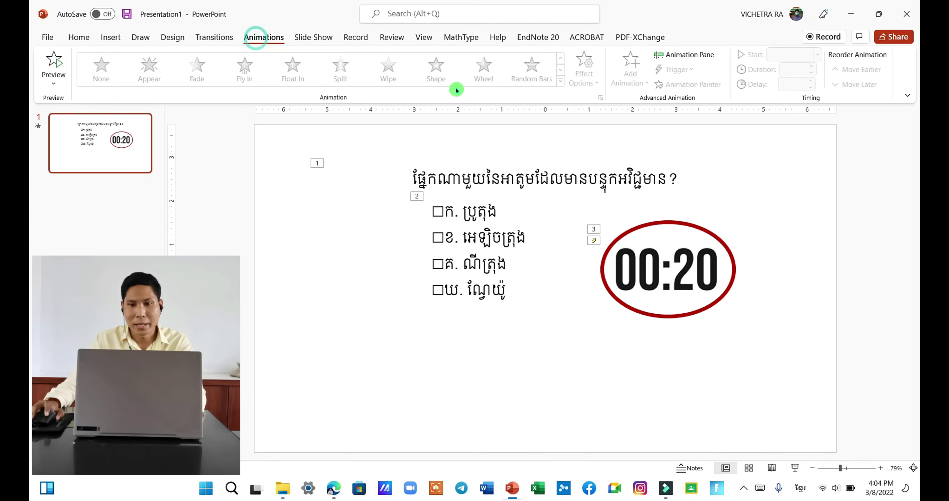
pyautogui.click(687, 58)
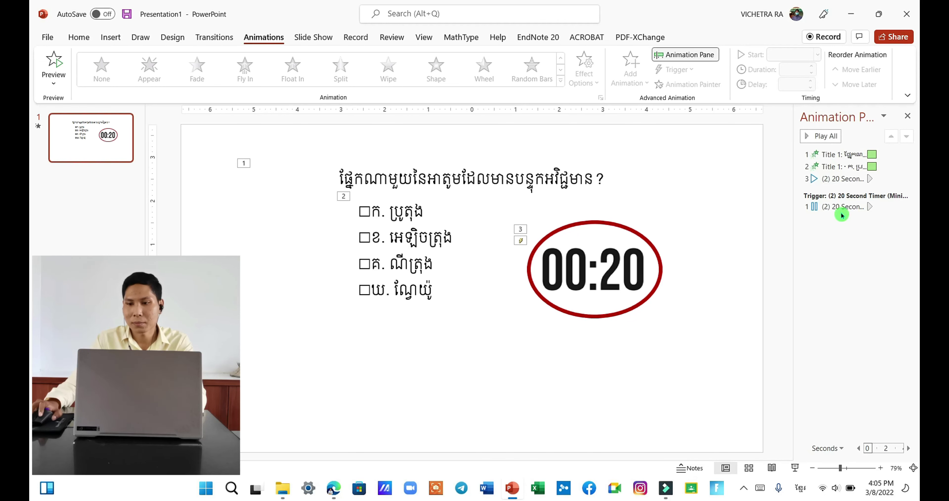
pyautogui.click(843, 155)
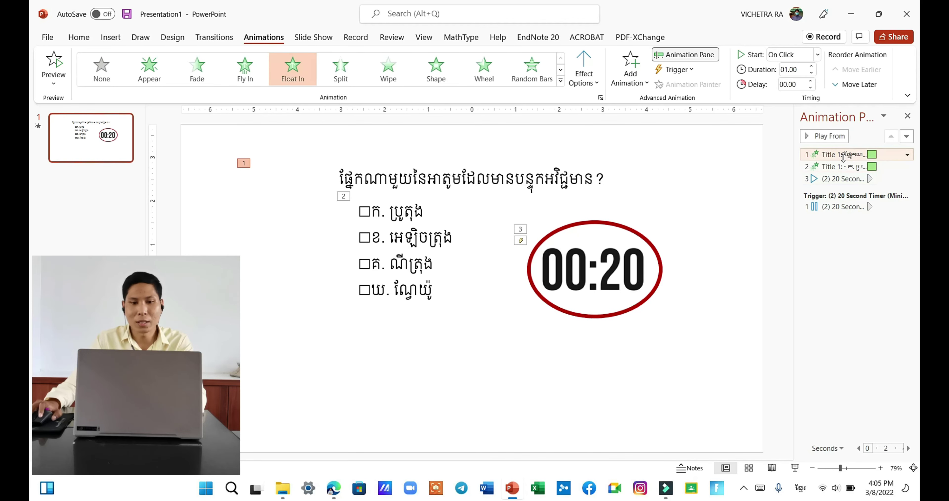
pyautogui.click(453, 175)
pyautogui.click(834, 167)
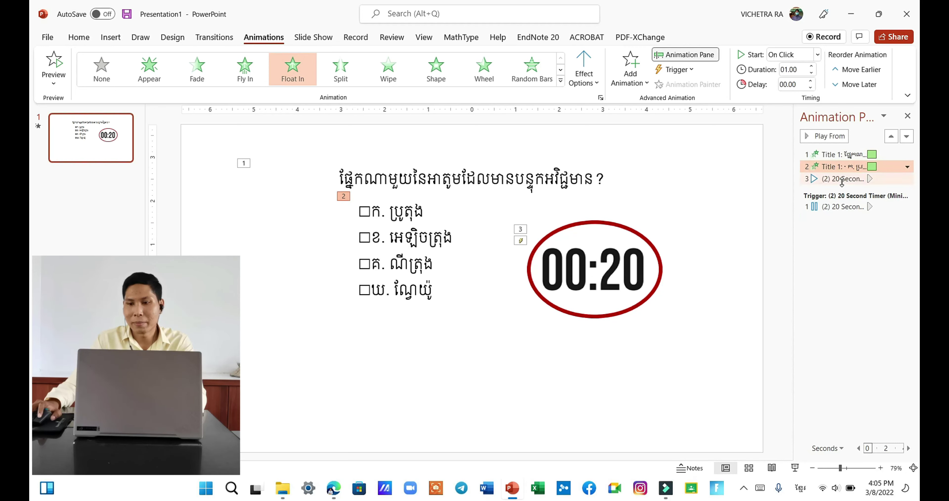
pyautogui.click(837, 179)
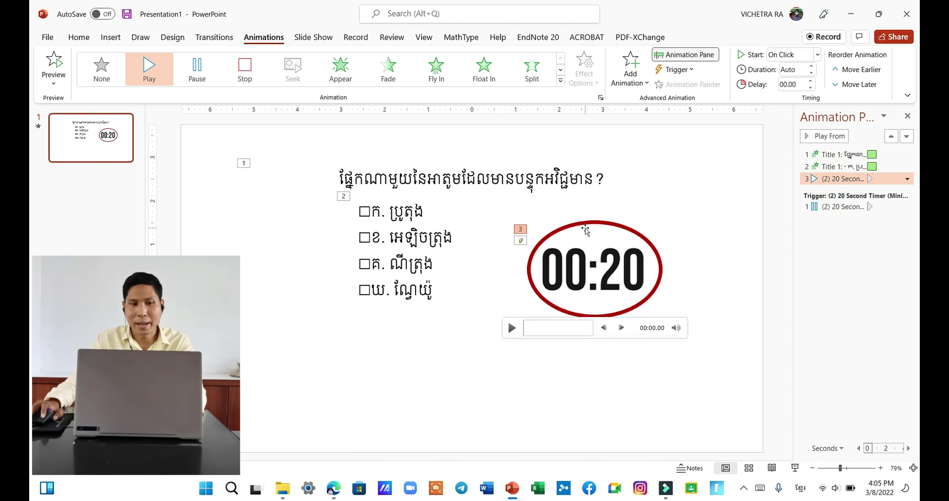
# Delete the timer video's Play animation and reselect the video.
pyautogui.click(103, 70)
pyautogui.click(596, 221)
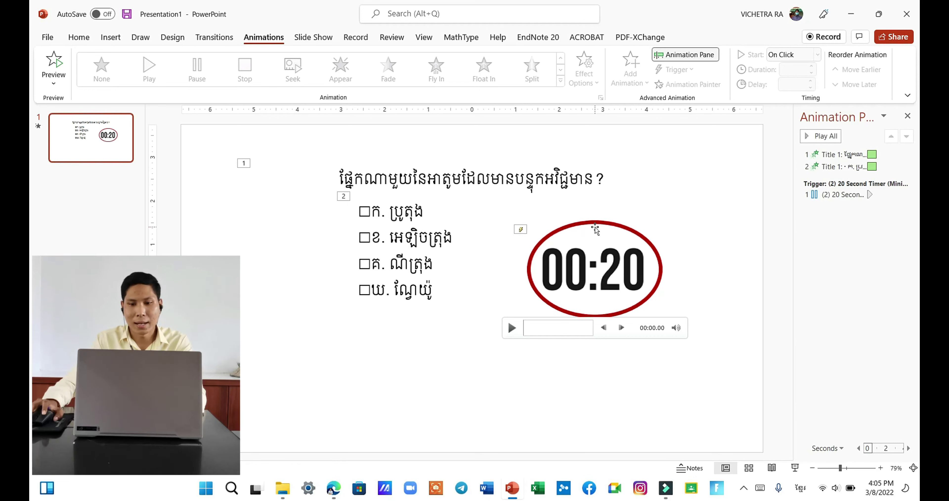
pyautogui.click(595, 225)
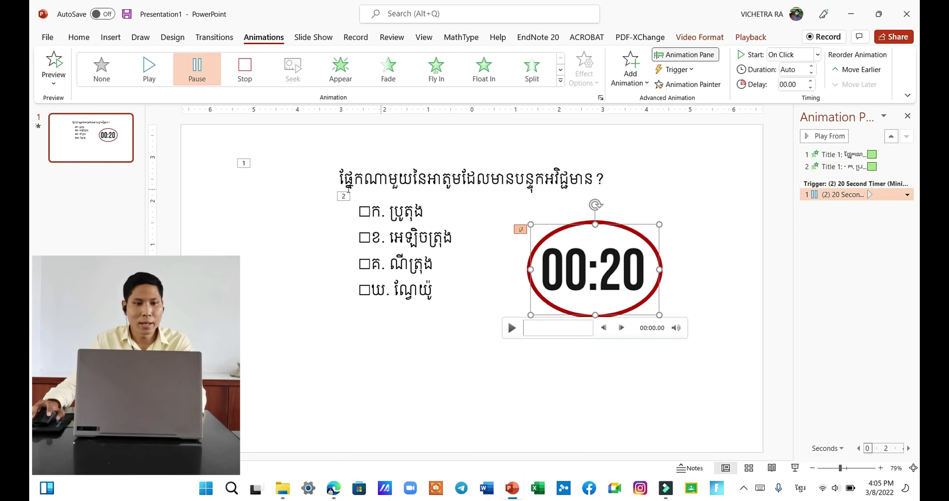
# Try Wheel, Zoom, Float In and Swivel entrances on the timer video.
pyautogui.click(558, 82)
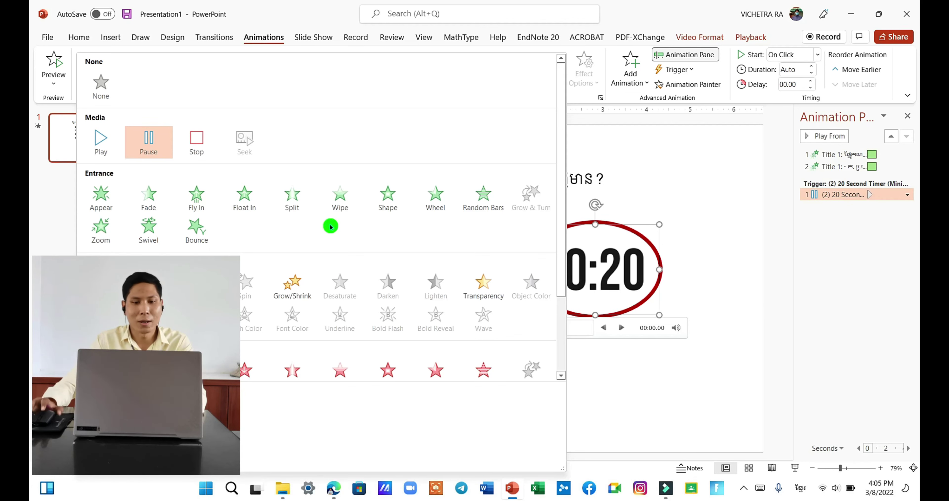
pyautogui.click(437, 203)
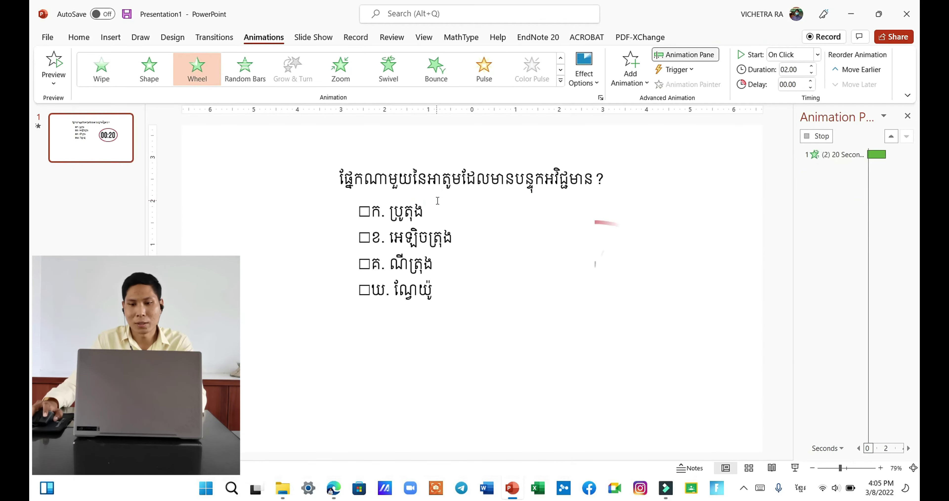
pyautogui.click(340, 70)
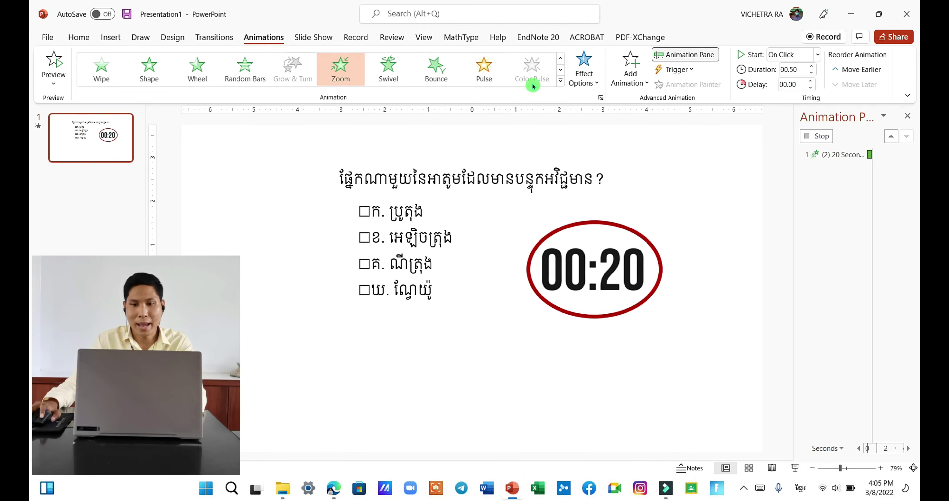
pyautogui.click(560, 81)
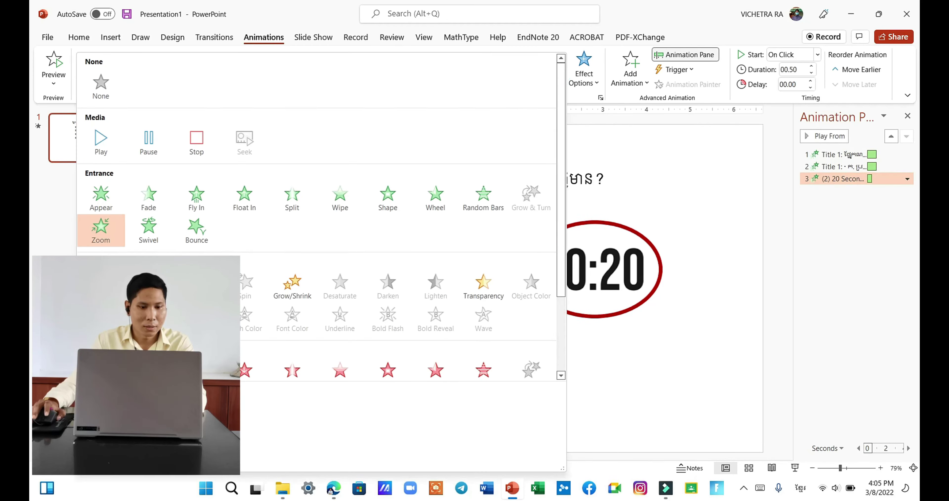
pyautogui.click(244, 199)
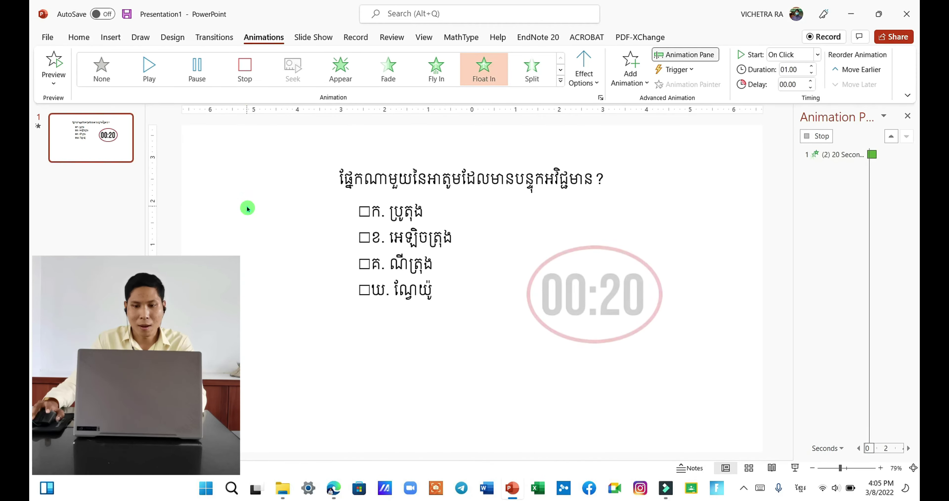
pyautogui.click(560, 80)
pyautogui.click(196, 225)
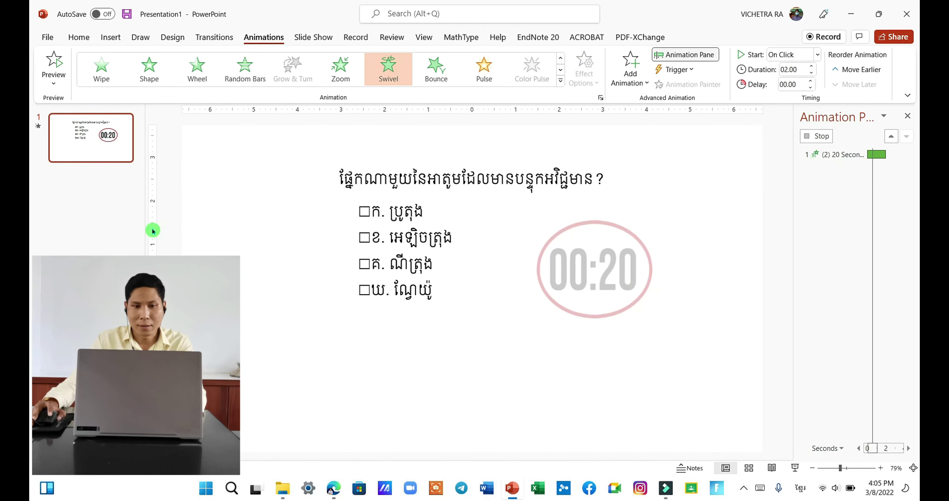
# Settle on the Zoom entrance for the timer and start the slide show.
pyautogui.click(561, 81)
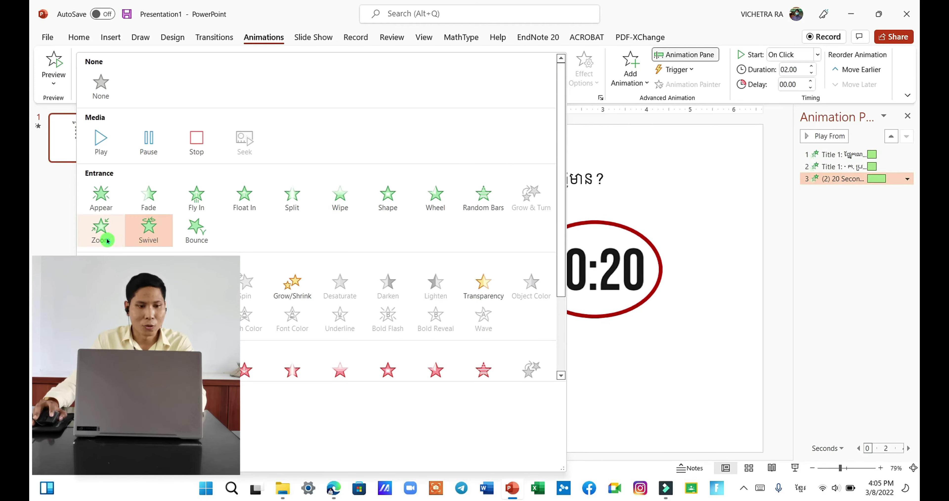
pyautogui.click(100, 230)
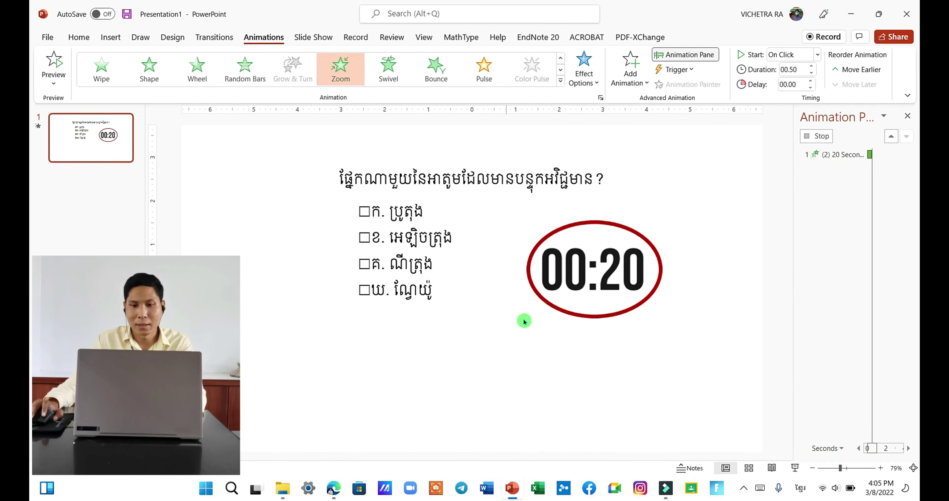
pyautogui.click(511, 293)
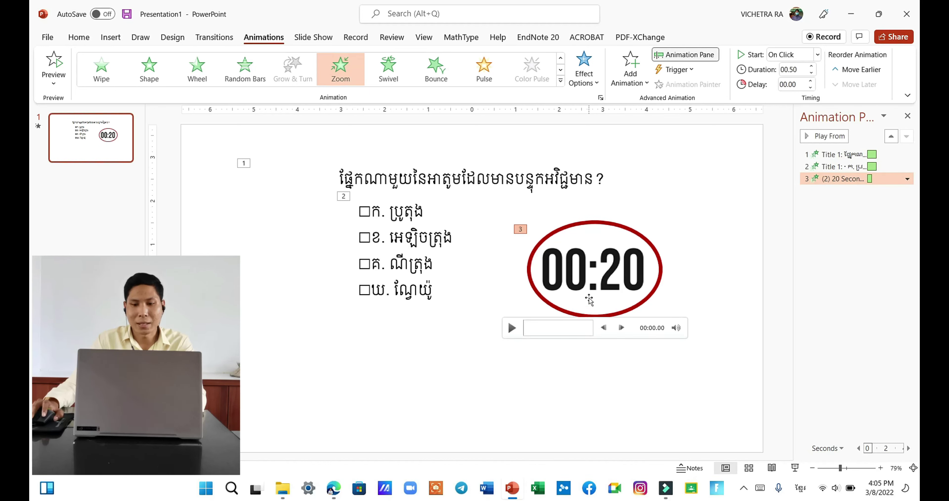
pyautogui.click(794, 467)
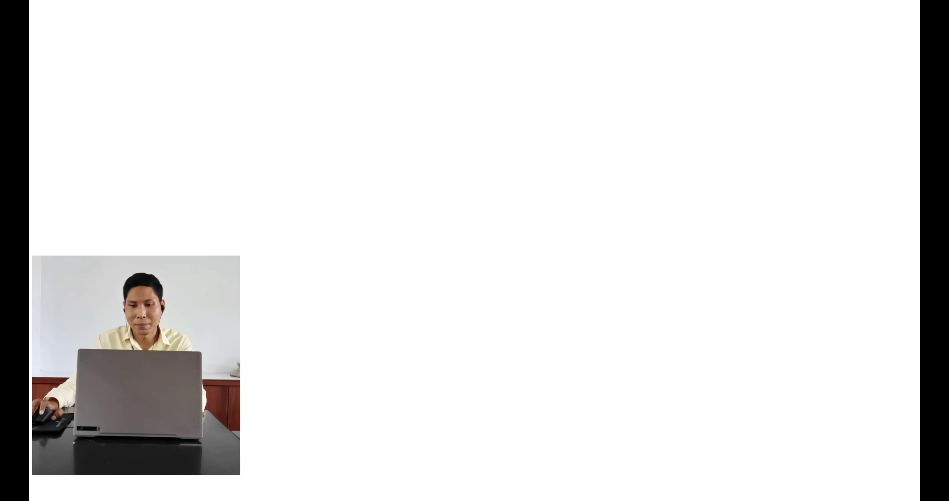
# Advance the show to bring in the question title, four answers and zooming timer.
pyautogui.click(563, 294)
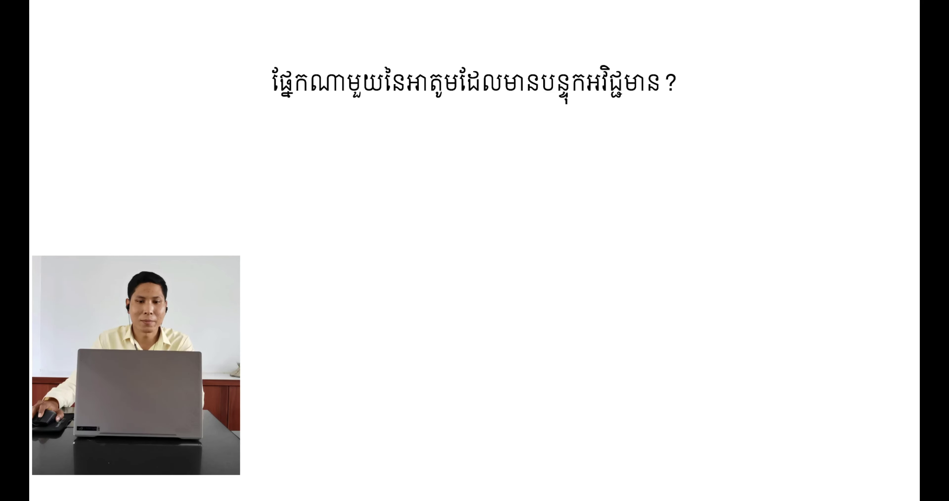
pyautogui.press('Right')
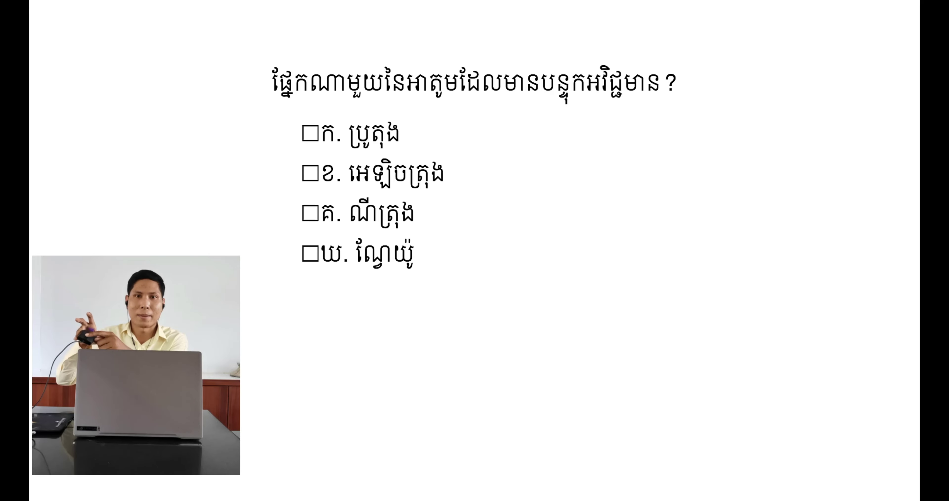
pyautogui.press('Right')
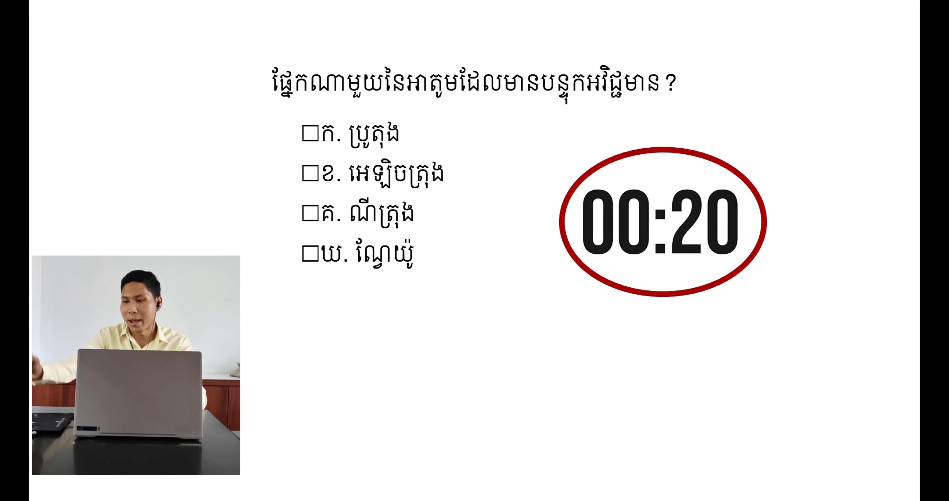
pyautogui.scroll(-1, 549, 99)
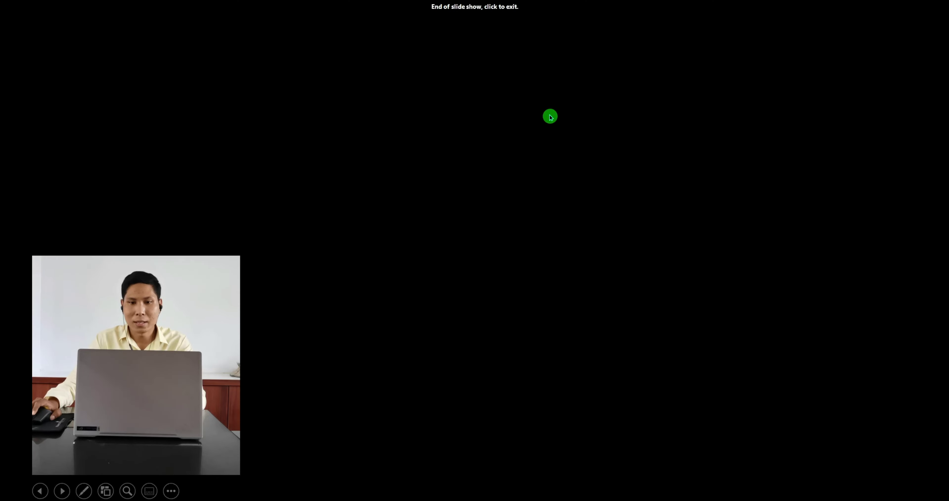
pyautogui.scroll(1, 544, 127)
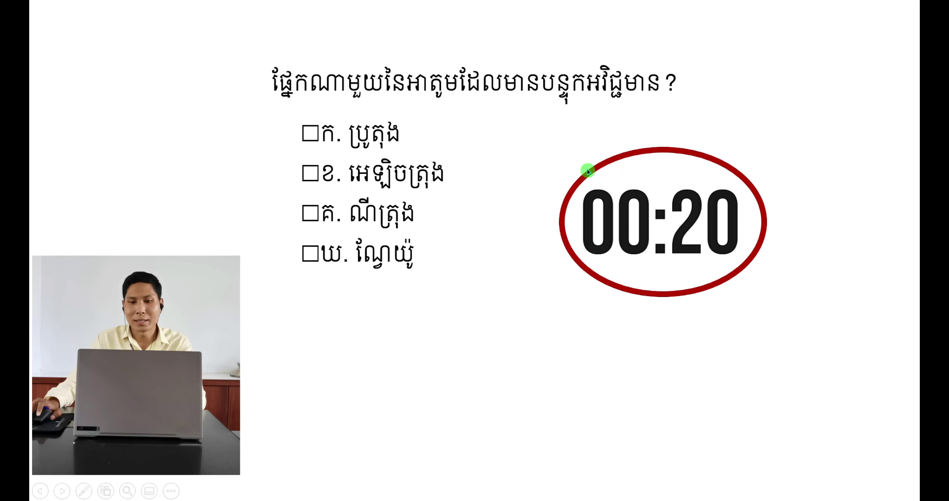
# Play the countdown video, pause it at 00:19, and end the show.
pyautogui.click(587, 276)
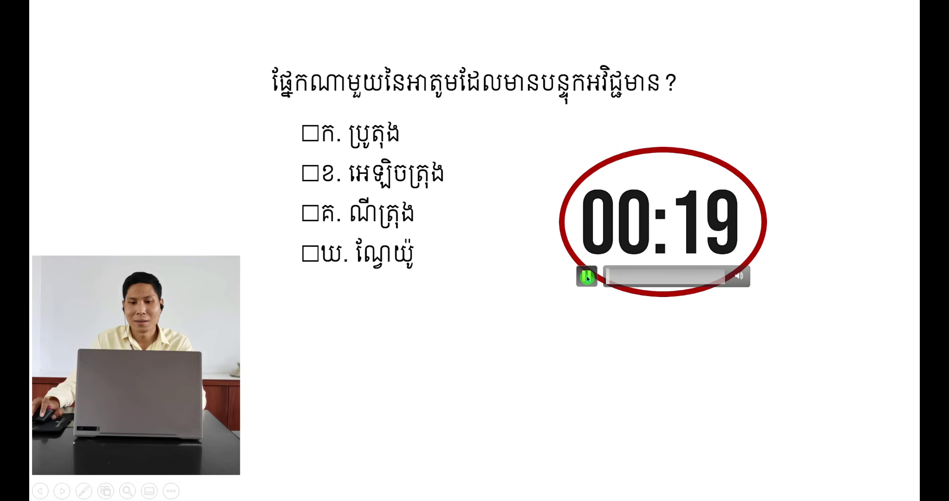
pyautogui.click(586, 278)
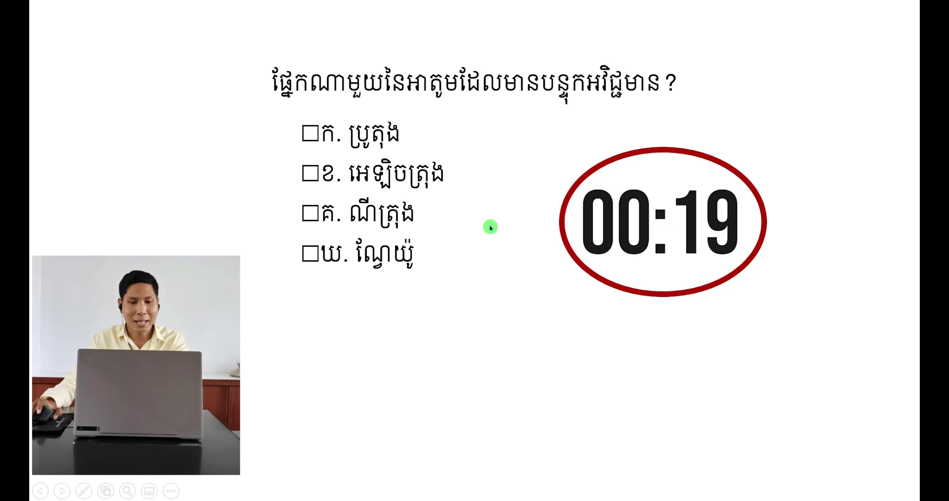
pyautogui.press('Escape')
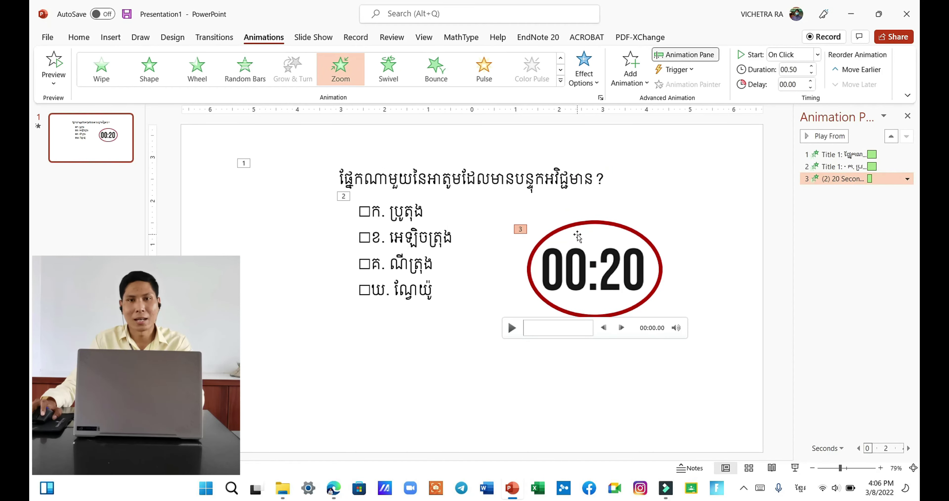
# Select the timer video and review its Zoom entrance in the animation sequence.
pyautogui.click(578, 233)
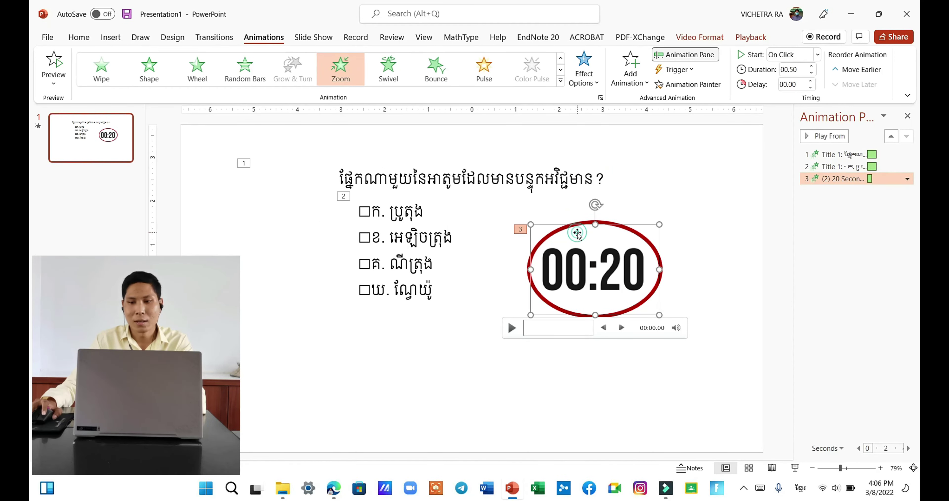
pyautogui.click(829, 154)
pyautogui.click(833, 166)
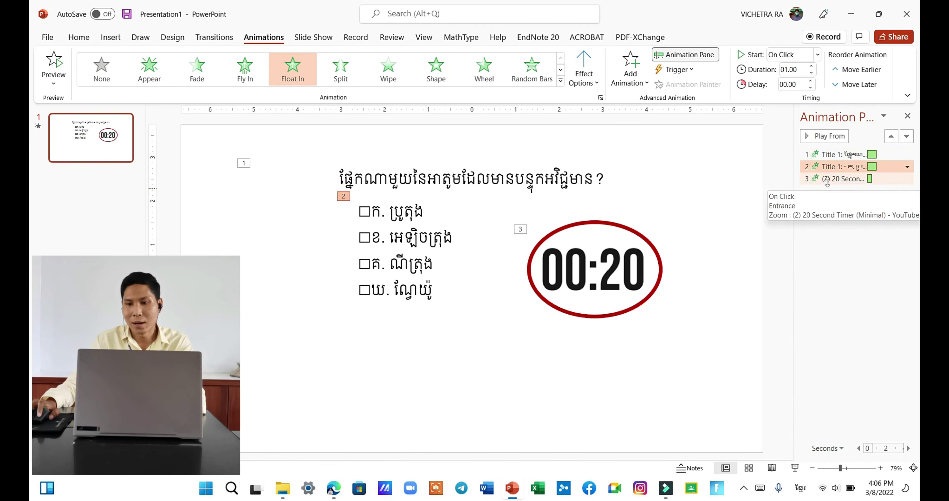
pyautogui.click(828, 179)
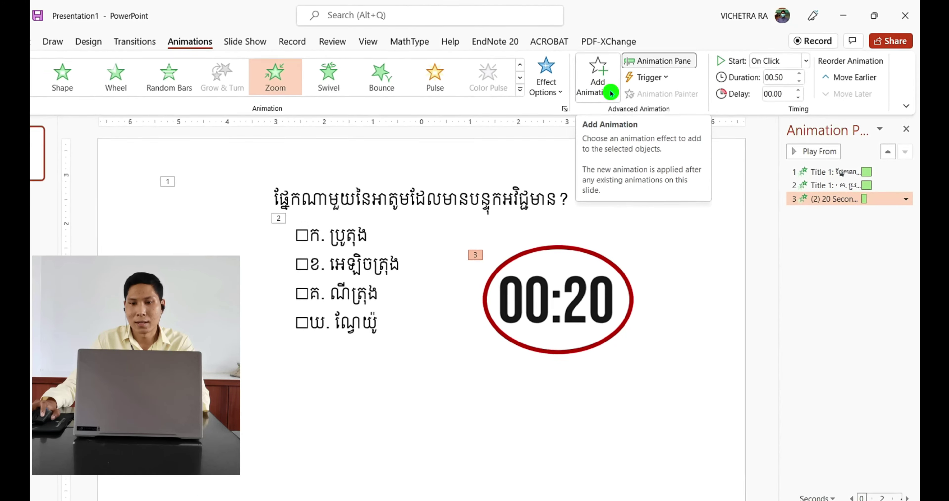
# Add a Play media animation to the timer, listed fourth after its Zoom entrance.
pyautogui.click(612, 93)
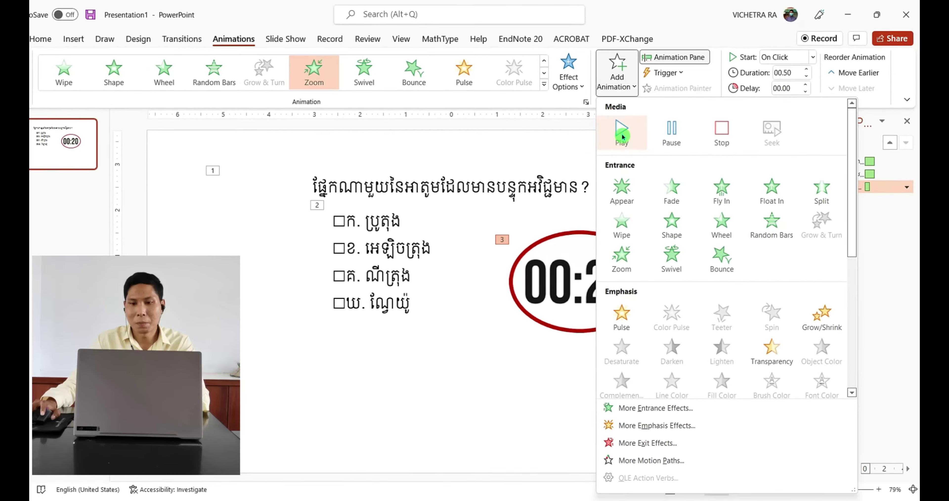
pyautogui.click(622, 135)
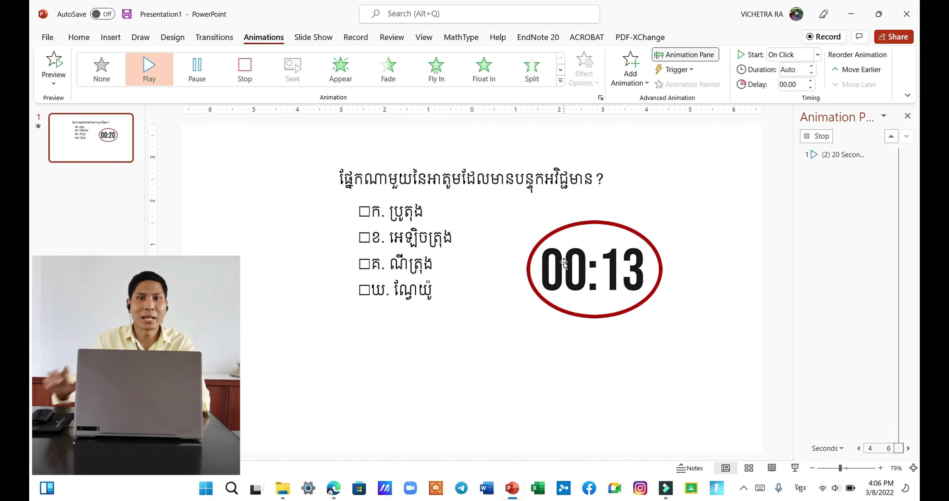
pyautogui.click(530, 303)
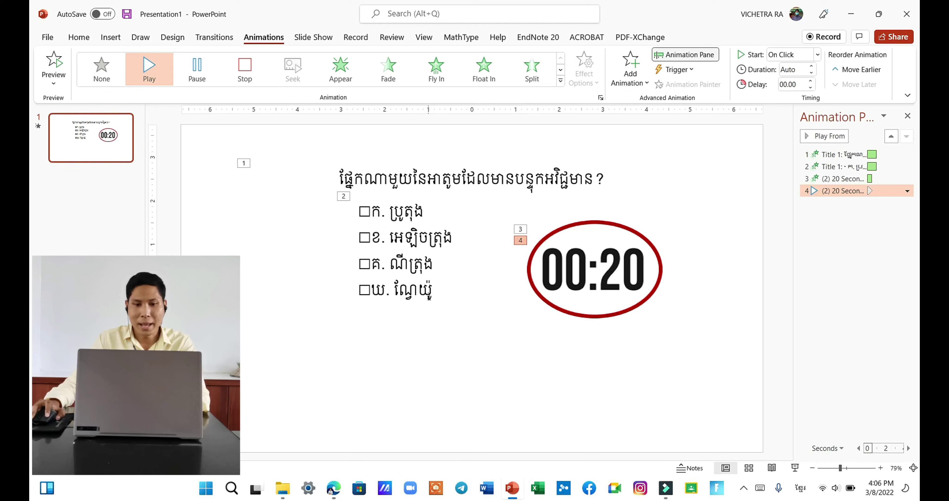
pyautogui.click(840, 179)
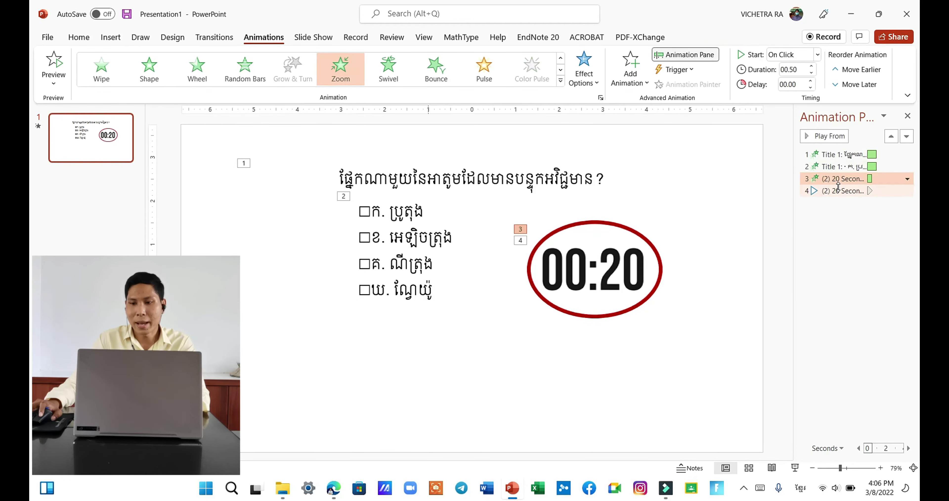
pyautogui.click(840, 191)
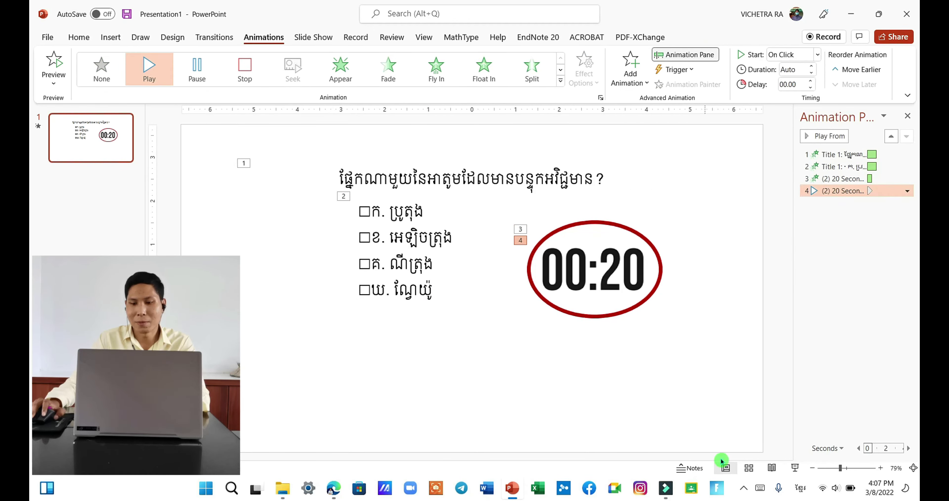
# Run the slide show again and let the oval countdown play down to 00:00.
pyautogui.click(795, 467)
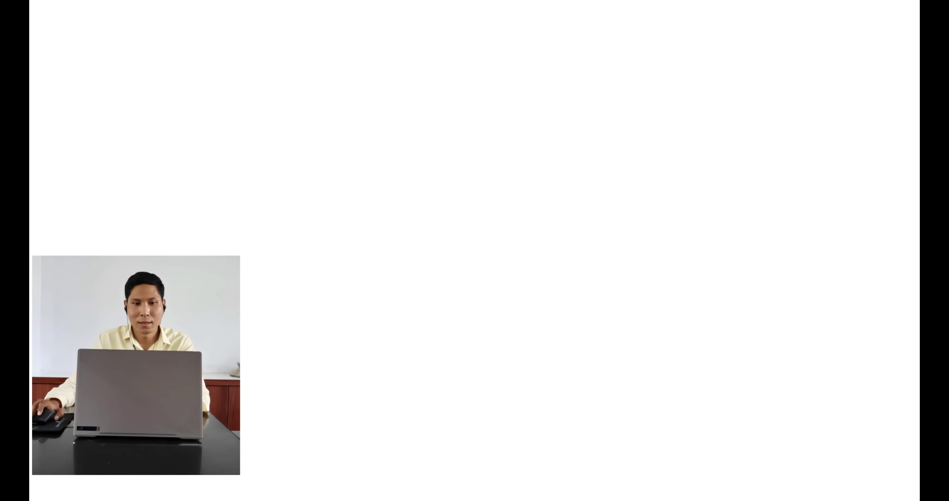
pyautogui.click(638, 349)
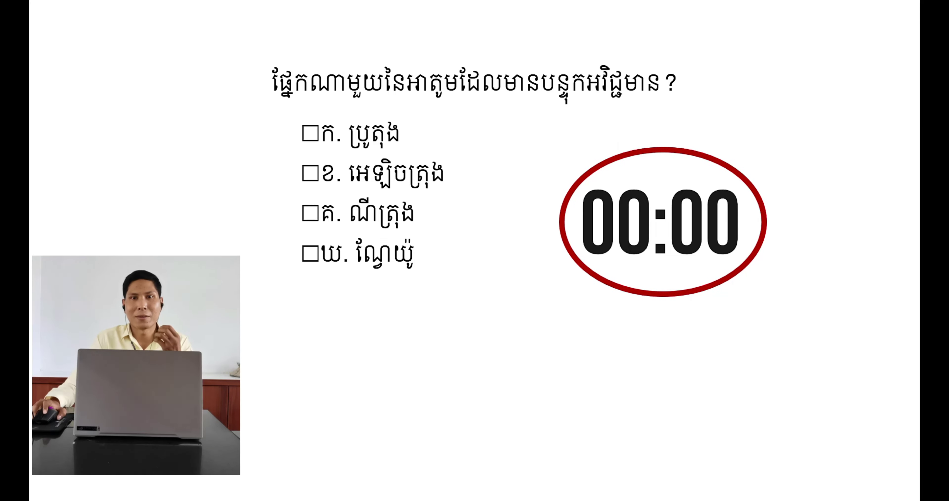
# Exit the slide show back to editing view on slide 2.
pyautogui.press('Escape')
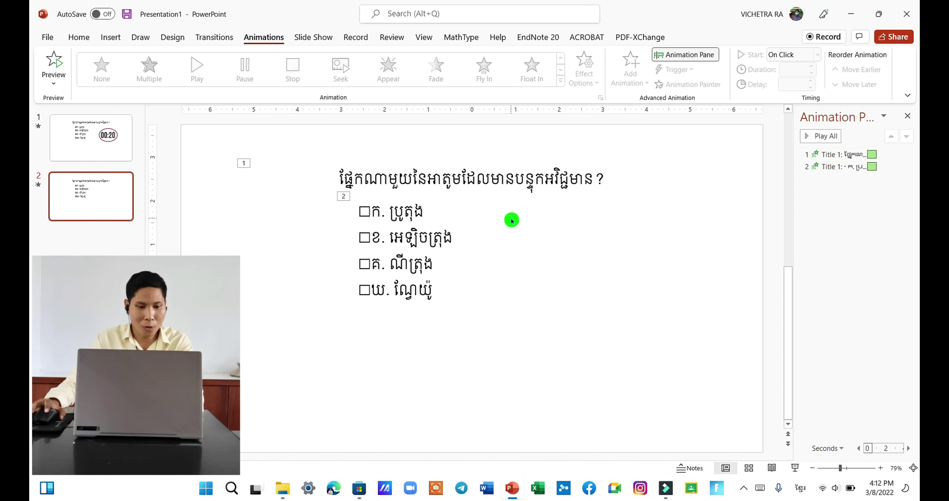
# Search 'cl' in the Start menu and launch the Windows Clock app.
pyautogui.click(207, 489)
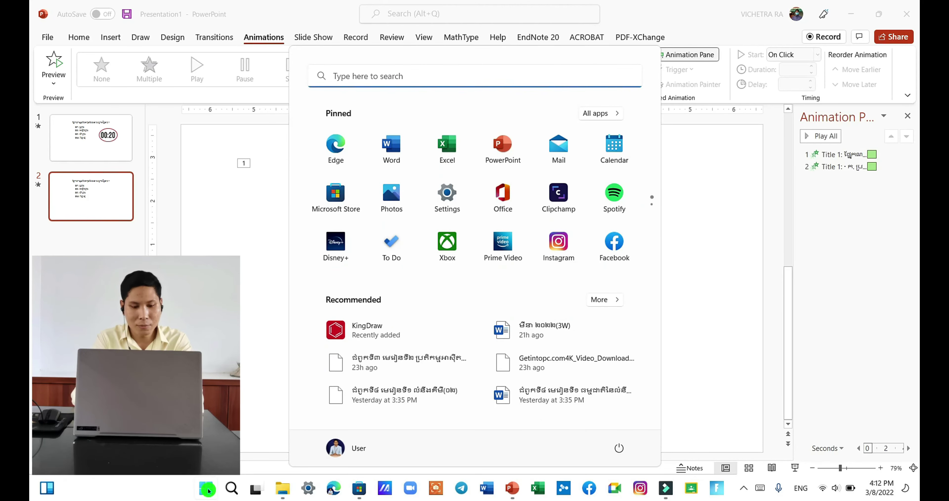
pyautogui.write('cl')
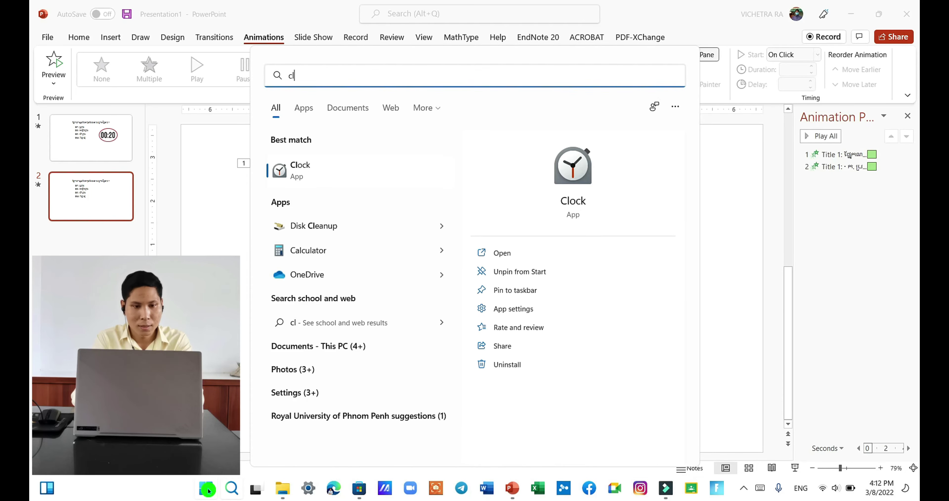
pyautogui.click(328, 176)
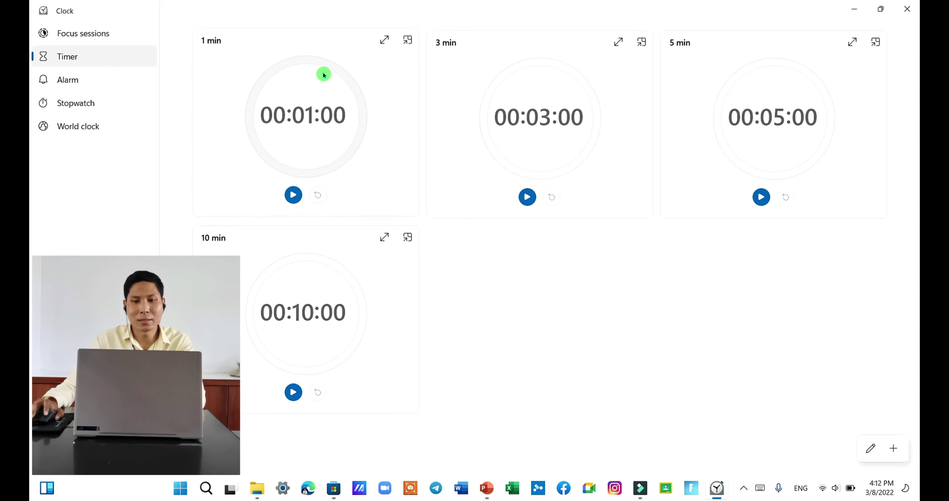
# Add a new 00:00:20 timer named '20s' and save it.
pyautogui.click(893, 448)
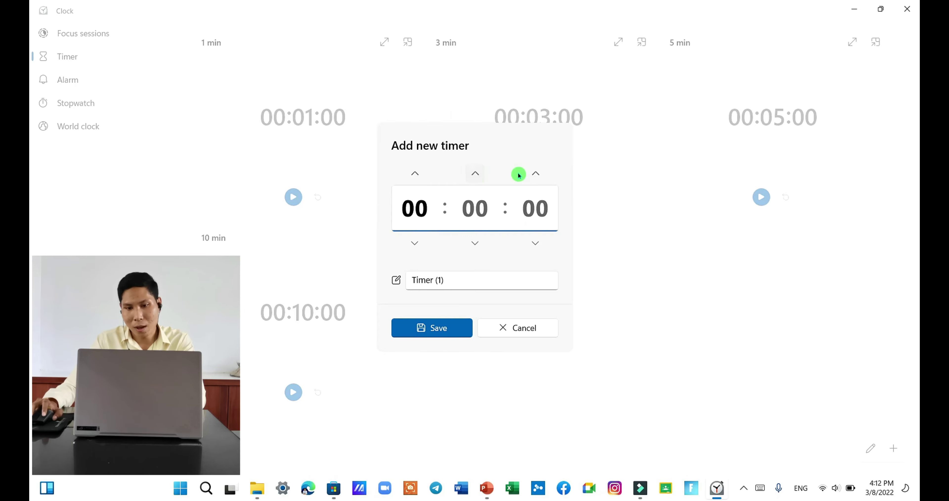
pyautogui.tripleClick(539, 174)
pyautogui.tripleClick(539, 174)
pyautogui.click(539, 173)
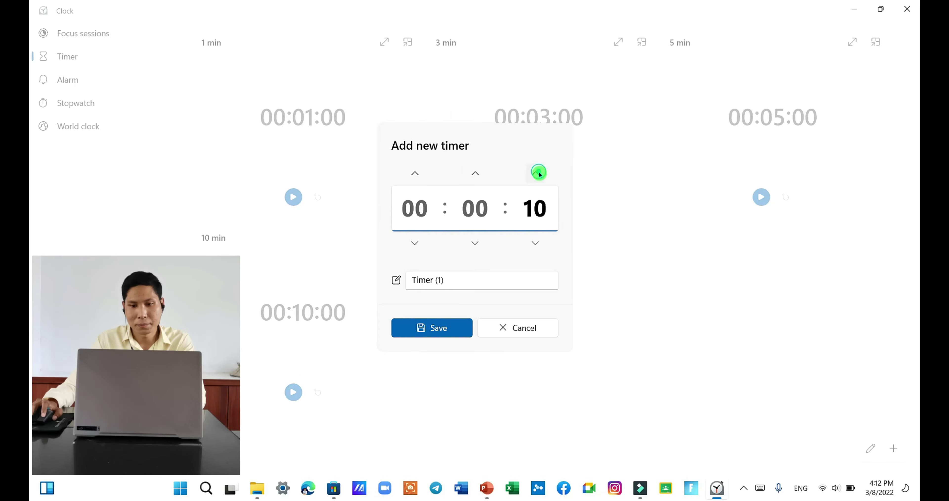
pyautogui.tripleClick(539, 174)
pyautogui.tripleClick(539, 173)
pyautogui.click(539, 174)
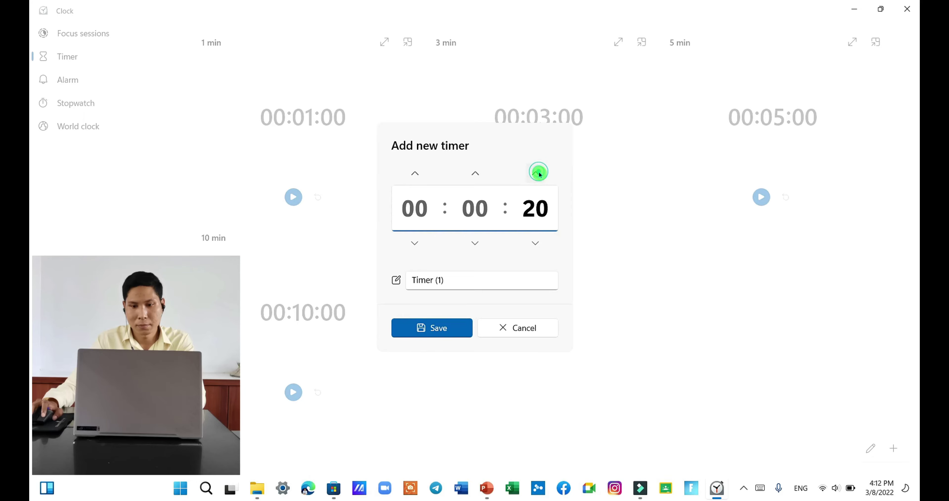
pyautogui.click(451, 281)
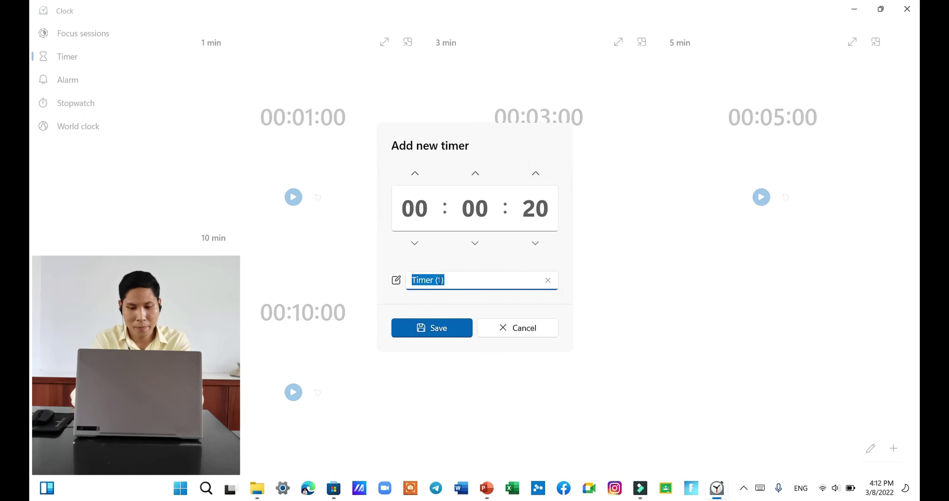
pyautogui.write('20s')
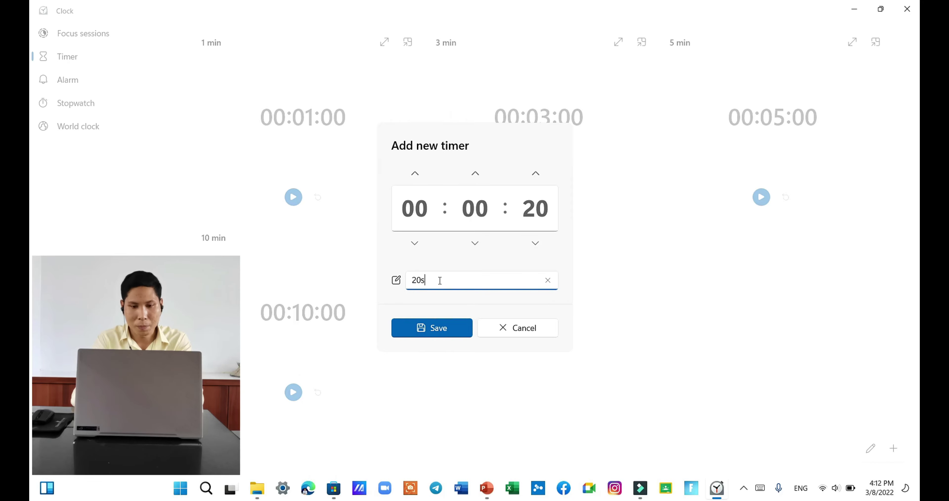
pyautogui.click(438, 338)
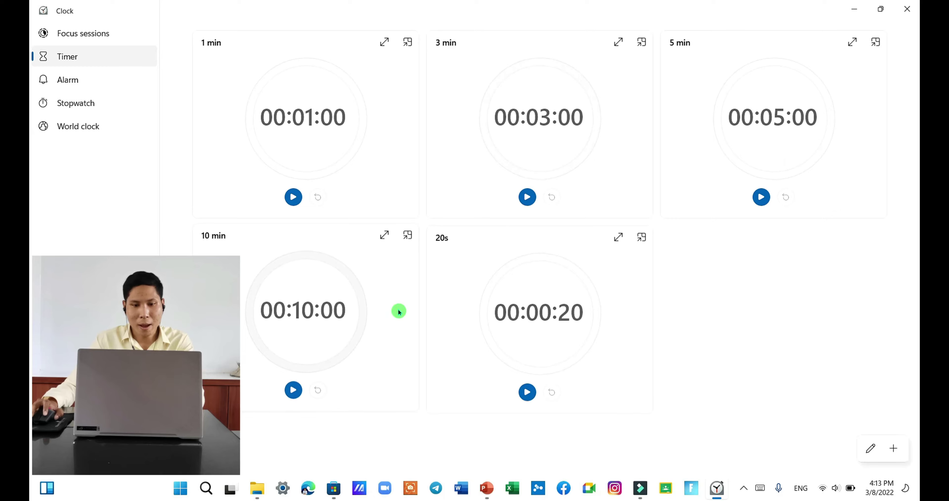
# Delete the 10, 1, 5 and 3 min timers and start the 20s countdown.
pyautogui.rightClick(389, 301)
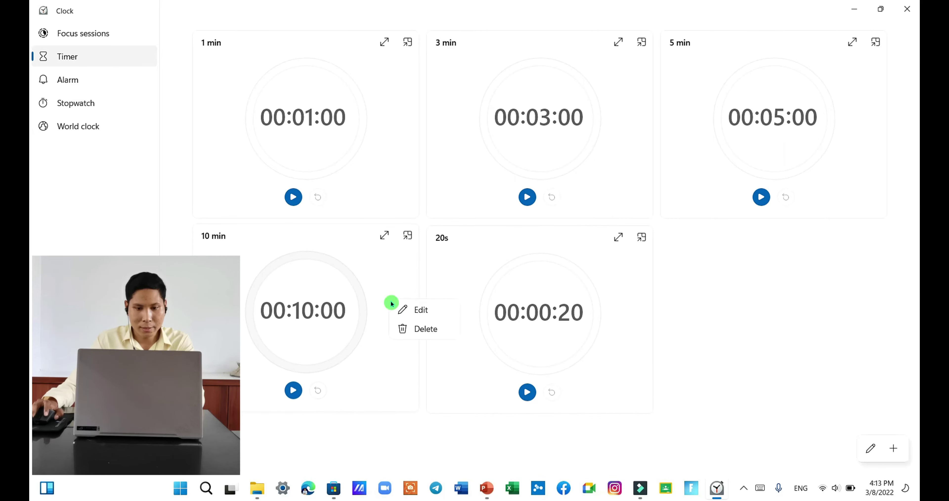
pyautogui.click(404, 326)
pyautogui.rightClick(380, 192)
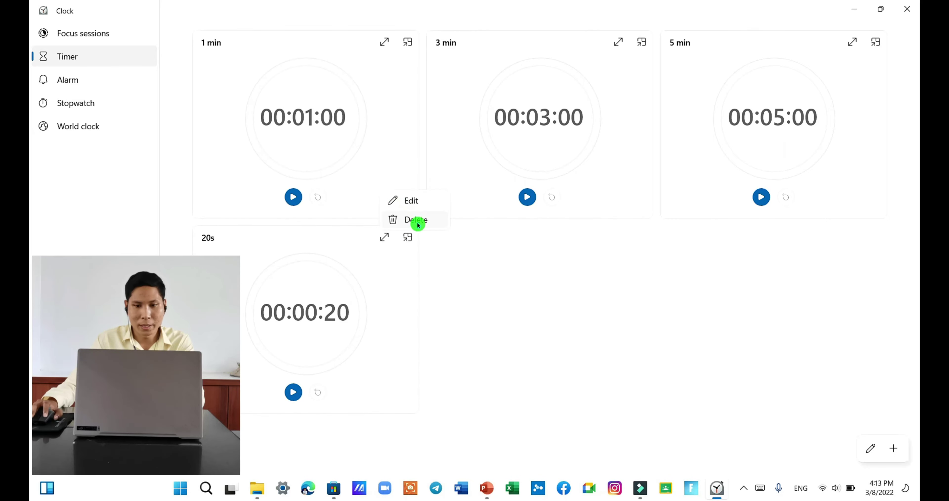
pyautogui.click(416, 220)
pyautogui.rightClick(449, 169)
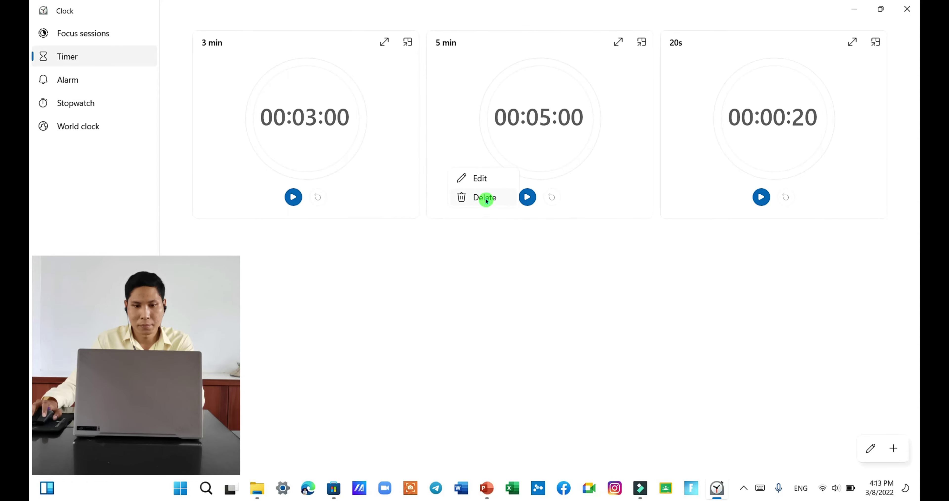
pyautogui.click(483, 196)
pyautogui.rightClick(370, 182)
pyautogui.click(388, 209)
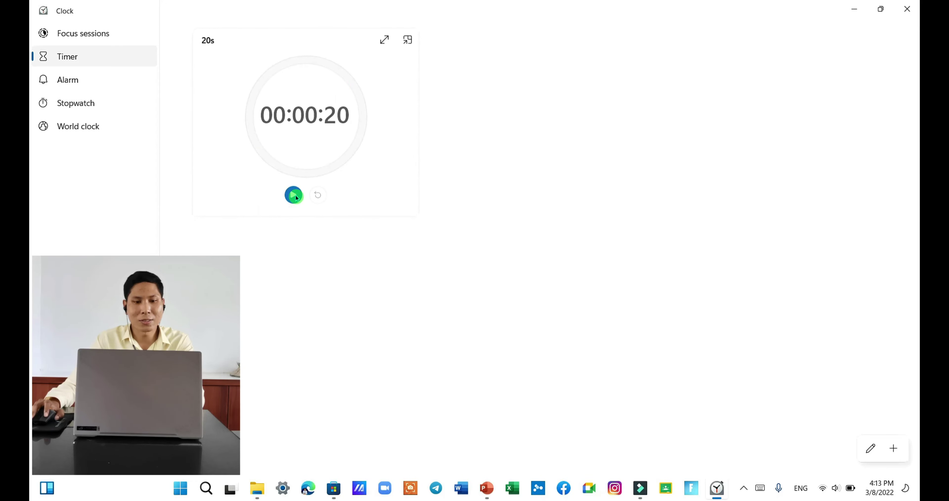
pyautogui.click(295, 195)
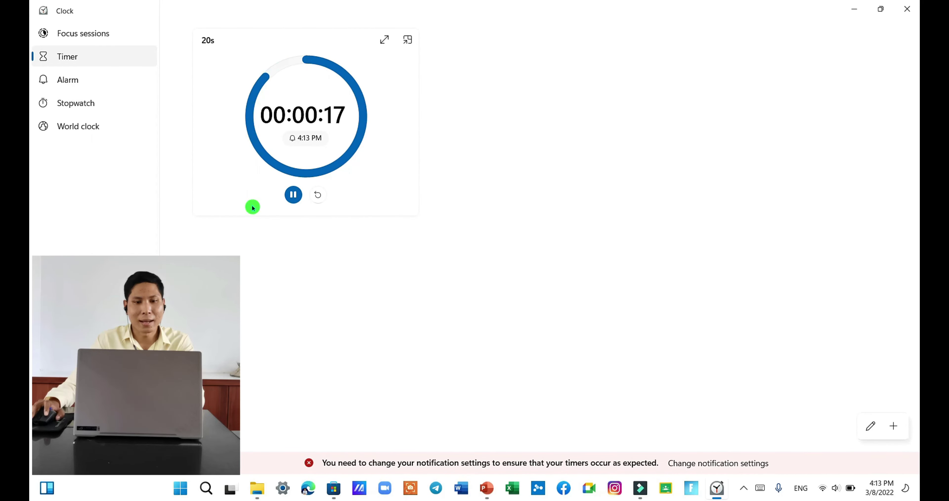
# Try the timer's expanded and compact floating views, then return to the timer page.
pyautogui.click(385, 38)
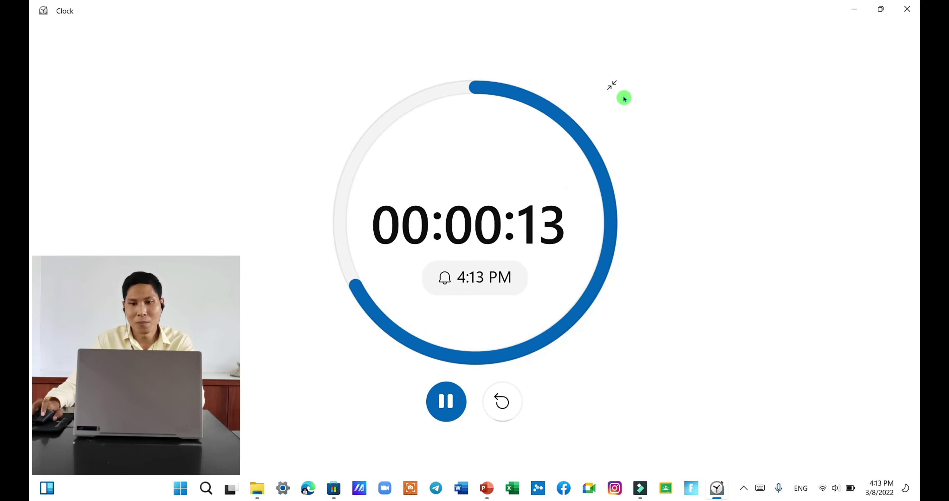
pyautogui.click(611, 85)
pyautogui.click(410, 41)
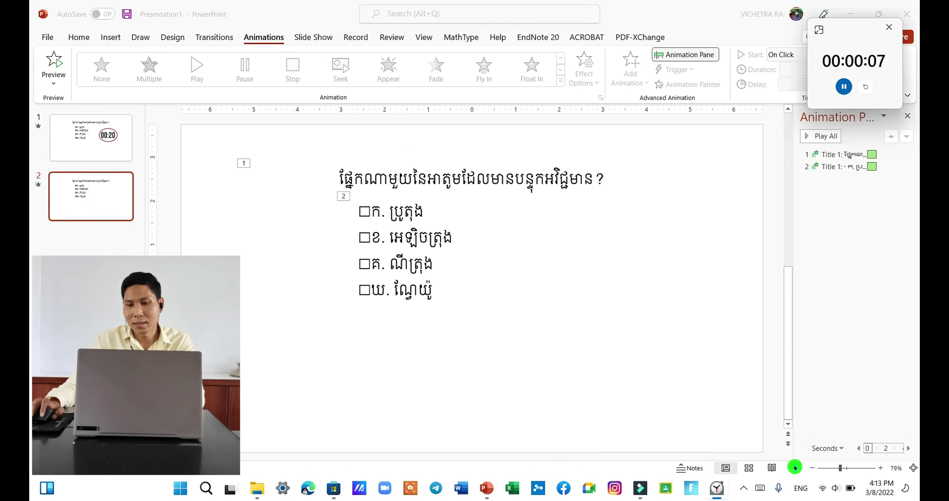
pyautogui.click(818, 29)
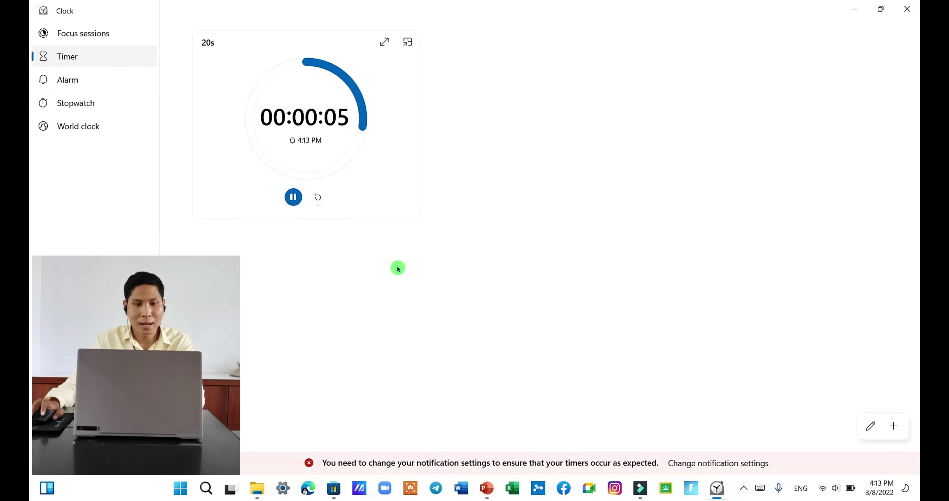
# Reset the 20s timer to 00:00:20 and bring PowerPoint back to the front.
pyautogui.click(317, 195)
pyautogui.click(293, 195)
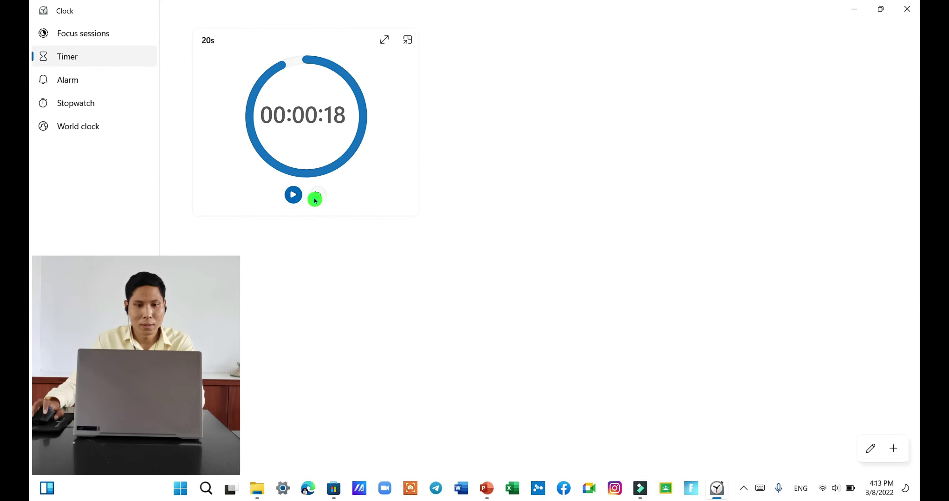
pyautogui.click(317, 194)
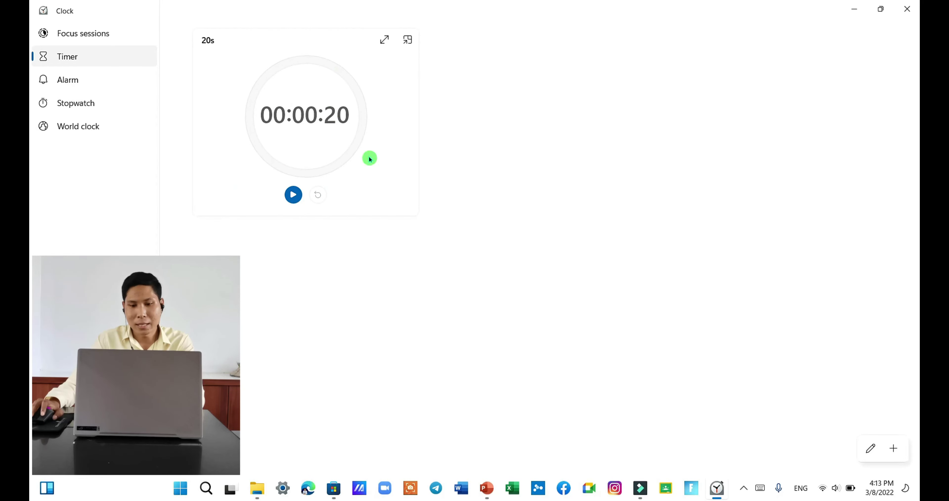
pyautogui.click(485, 490)
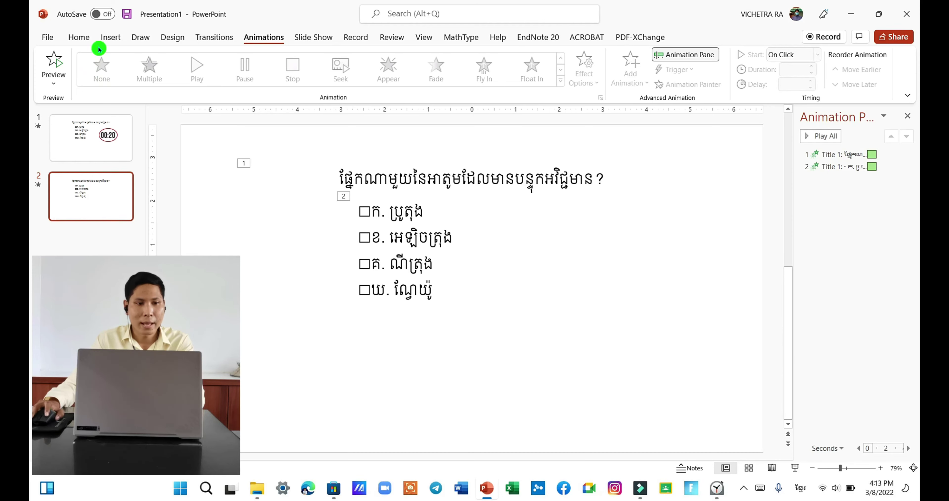
# Launch Screen Recording from PowerPoint's Insert tab over the Clock's 20s timer.
pyautogui.click(114, 38)
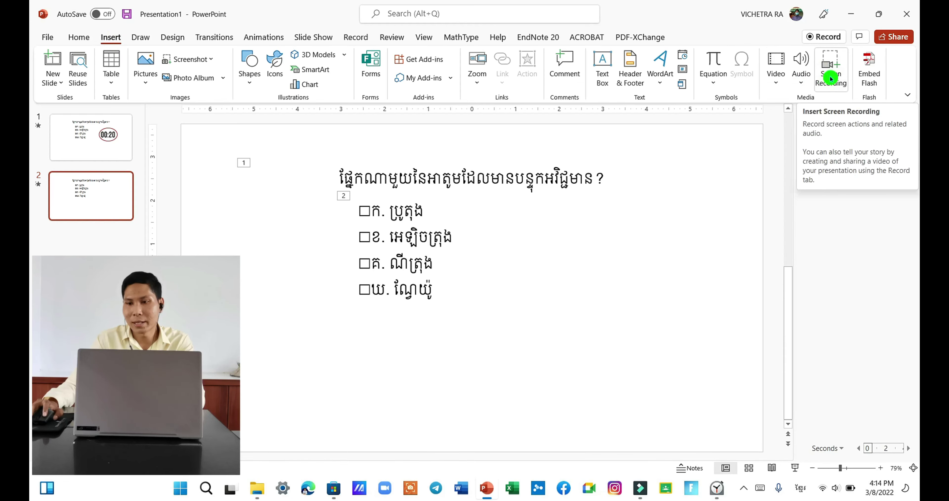
pyautogui.click(835, 69)
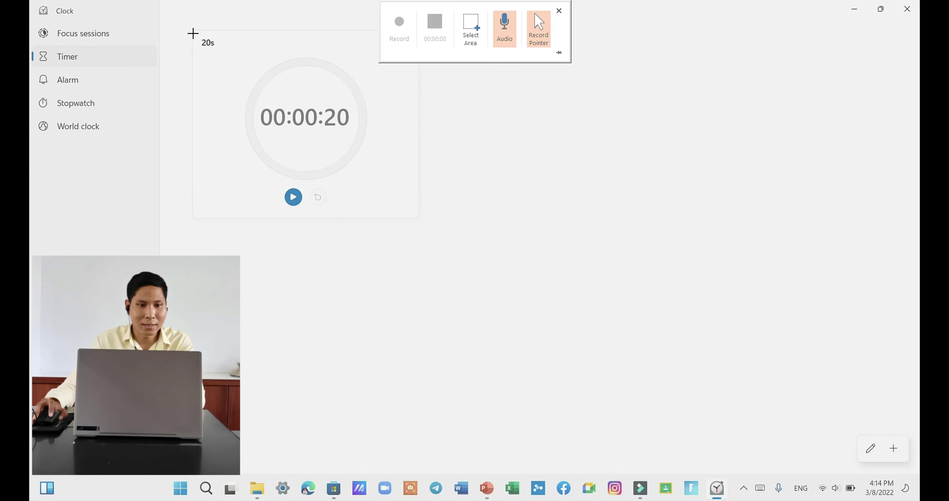
# Mark the Clock's 20s timer card as the recording area and start the screen recording.
pyautogui.moveTo(189, 26); pyautogui.dragTo(427, 225)
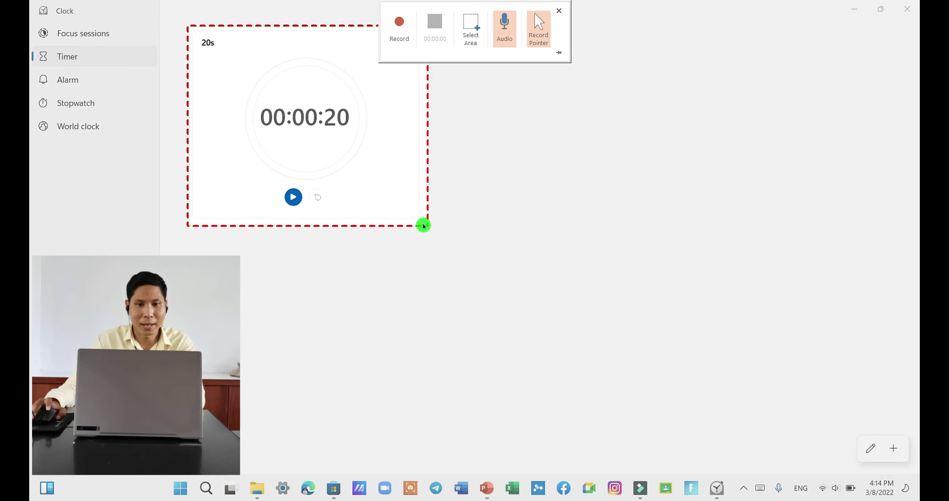
pyautogui.click(402, 26)
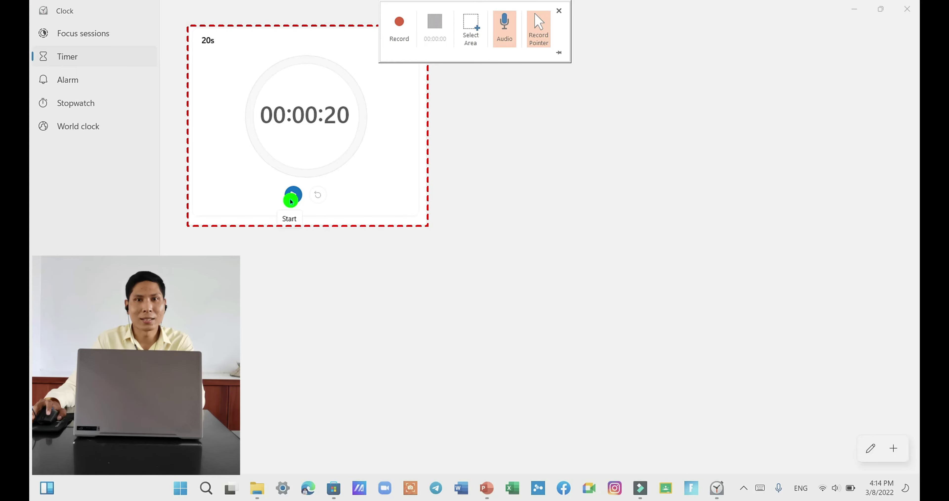
pyautogui.click(402, 35)
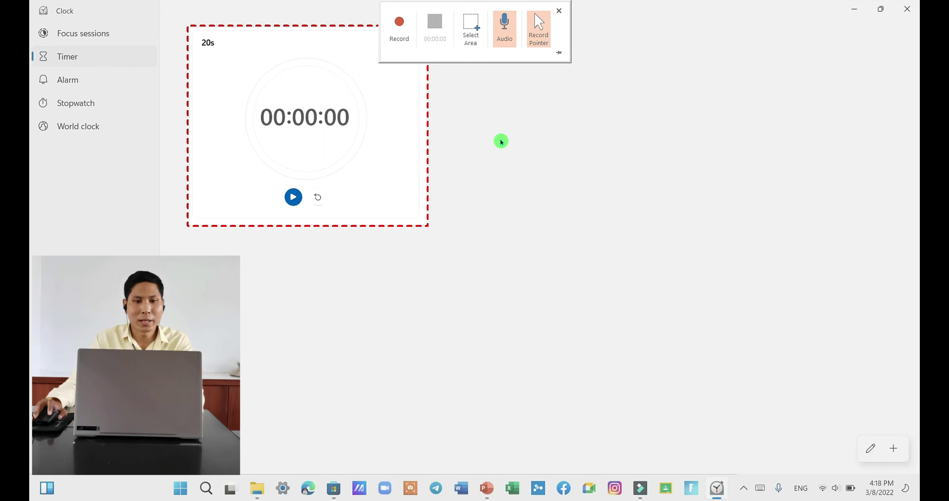
pyautogui.click(399, 32)
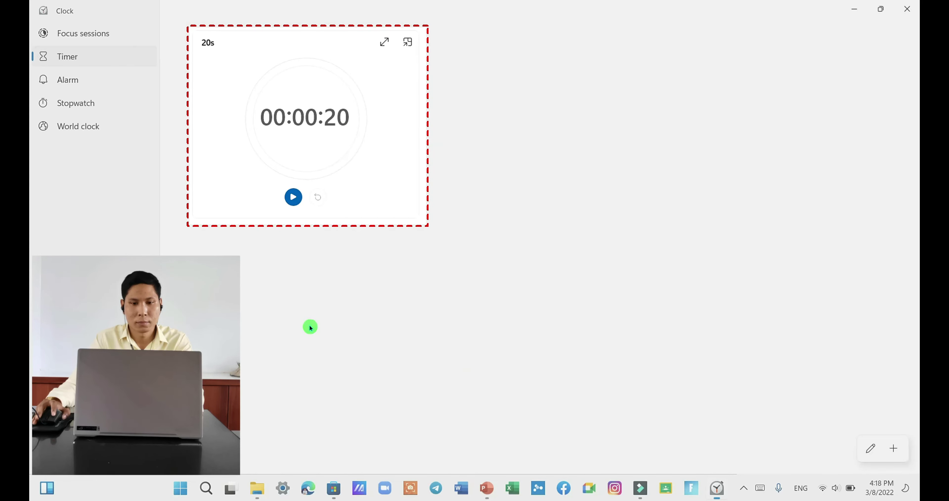
# Record the 20-second countdown running to 00:00:00, then stop recording to insert it on slide 2.
pyautogui.click(293, 196)
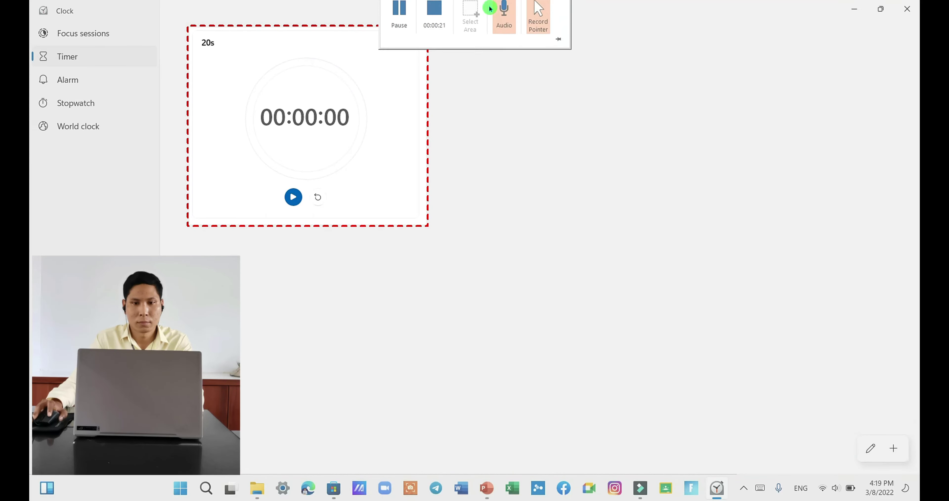
pyautogui.click(434, 9)
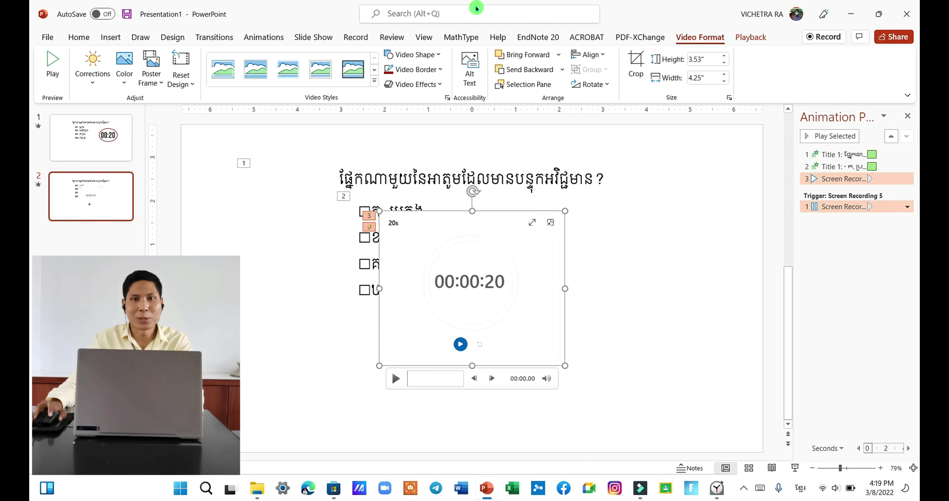
# Move the timer video right and preview its countdown, pausing at 00:00:12.
pyautogui.moveTo(497, 213)
pyautogui.mouseDown()
pyautogui.moveTo(612, 231)
pyautogui.moveTo(622, 214)
pyautogui.mouseUp()
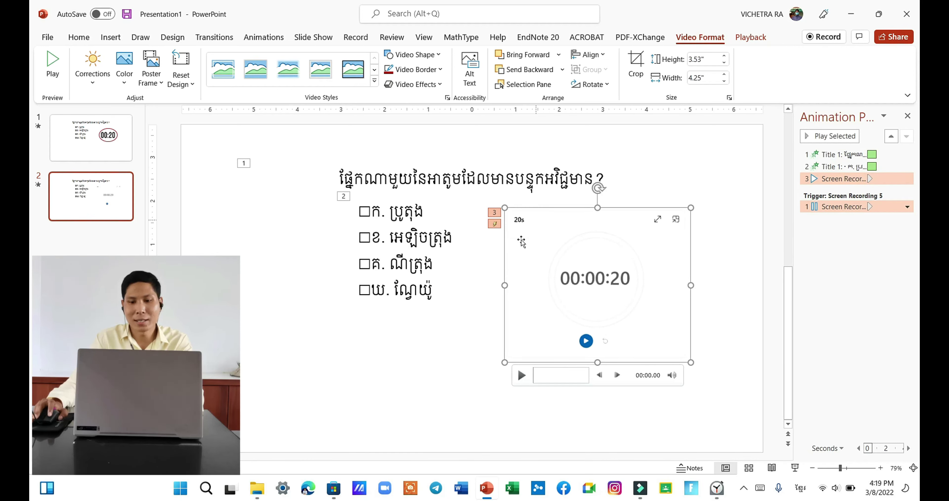
pyautogui.click(522, 379)
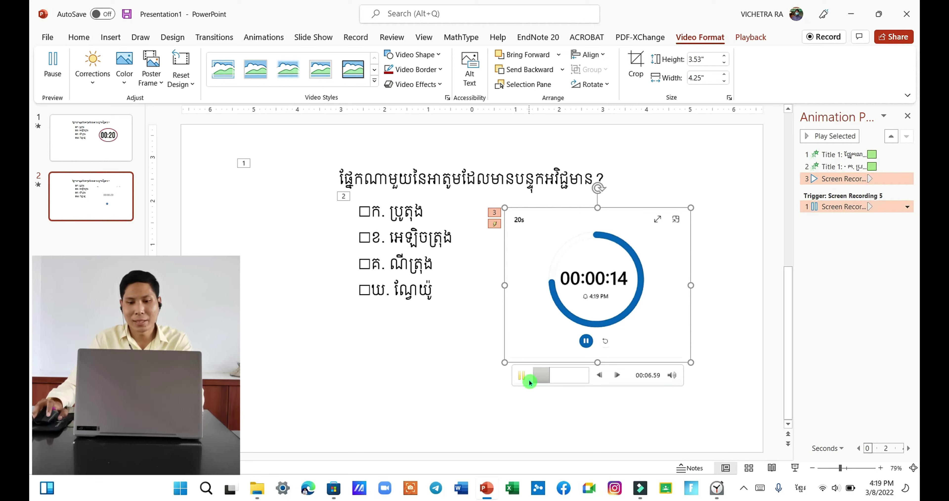
pyautogui.click(521, 376)
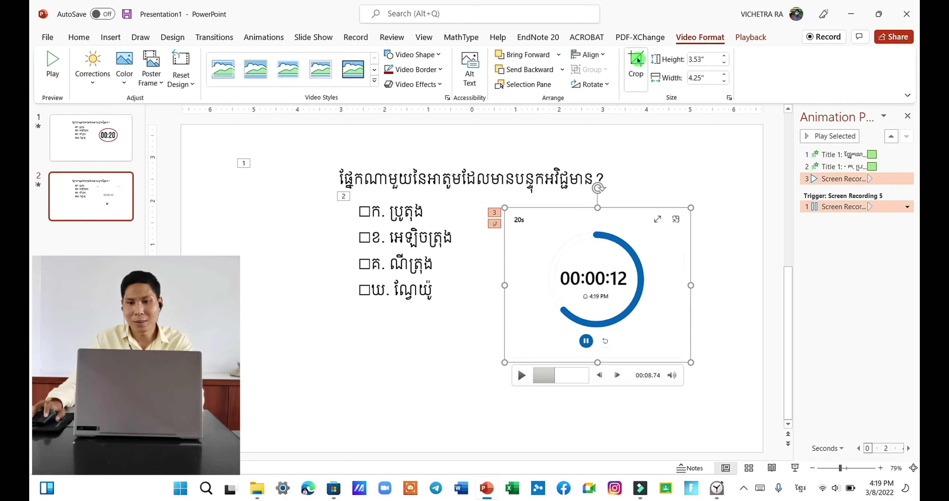
pyautogui.click(635, 66)
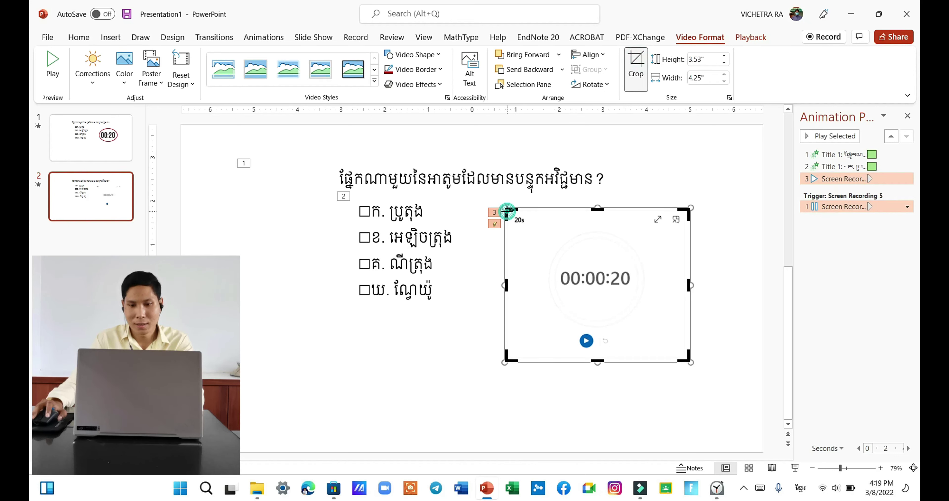
# Crop the video's top, left, right and bottom to about 2.54" by 3.21" around the countdown circle.
pyautogui.moveTo(507, 210); pyautogui.dragTo(530, 221)
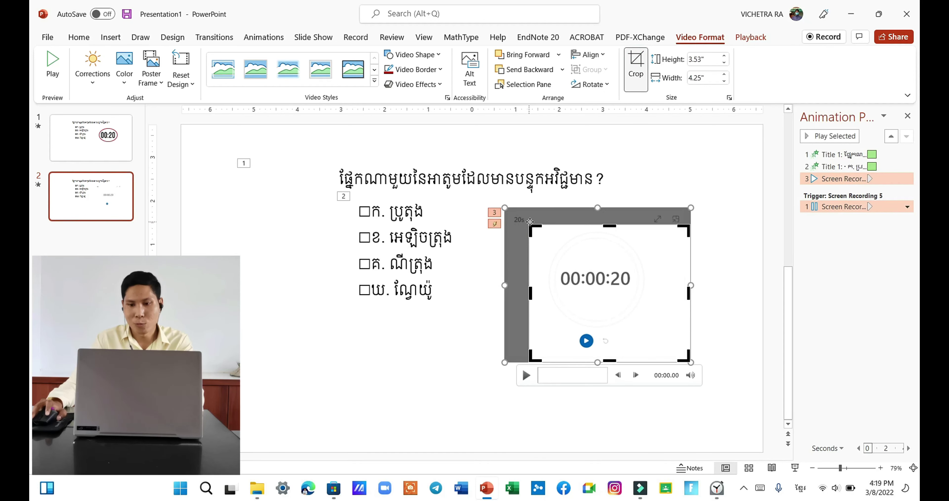
pyautogui.moveTo(684, 228); pyautogui.dragTo(667, 226)
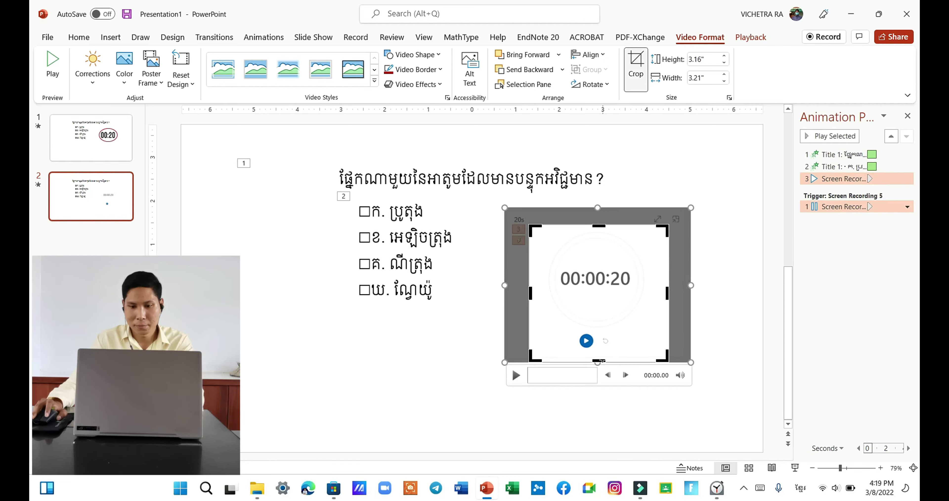
pyautogui.moveTo(601, 358); pyautogui.dragTo(604, 333)
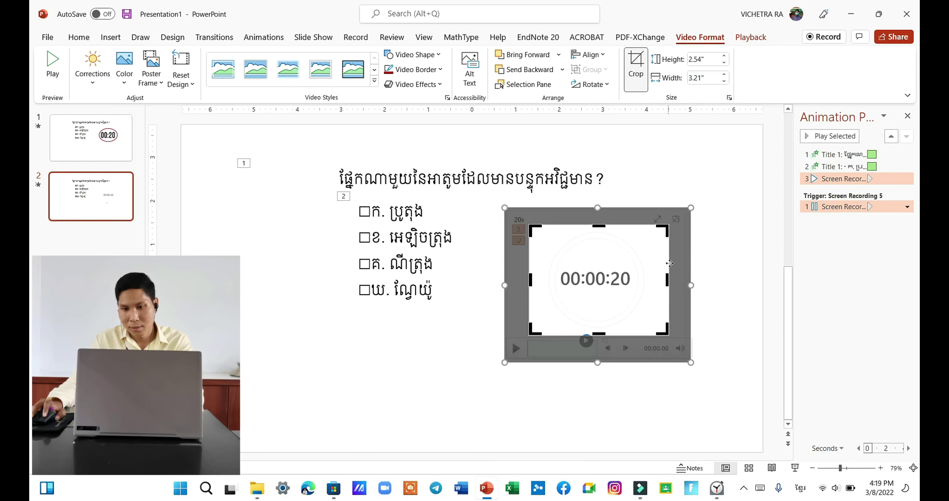
pyautogui.click(591, 401)
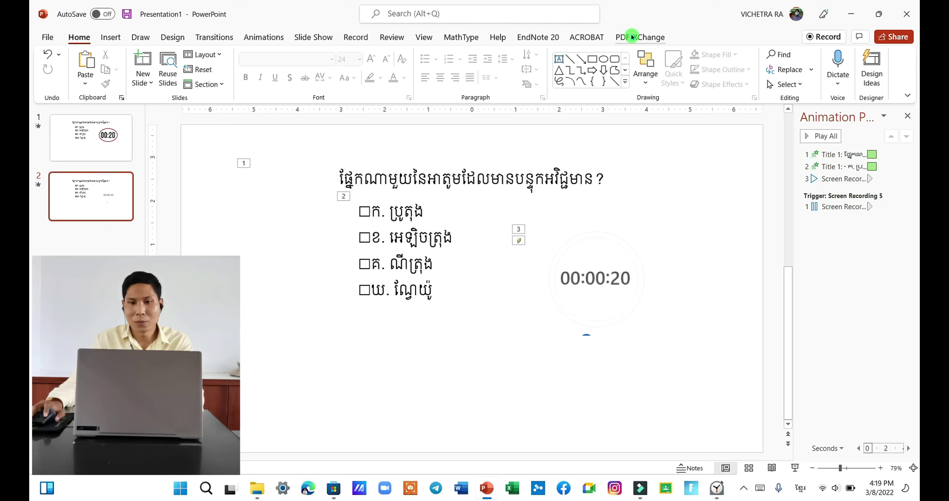
# Give the timer video a dark red border and an Oval video shape.
pyautogui.click(605, 250)
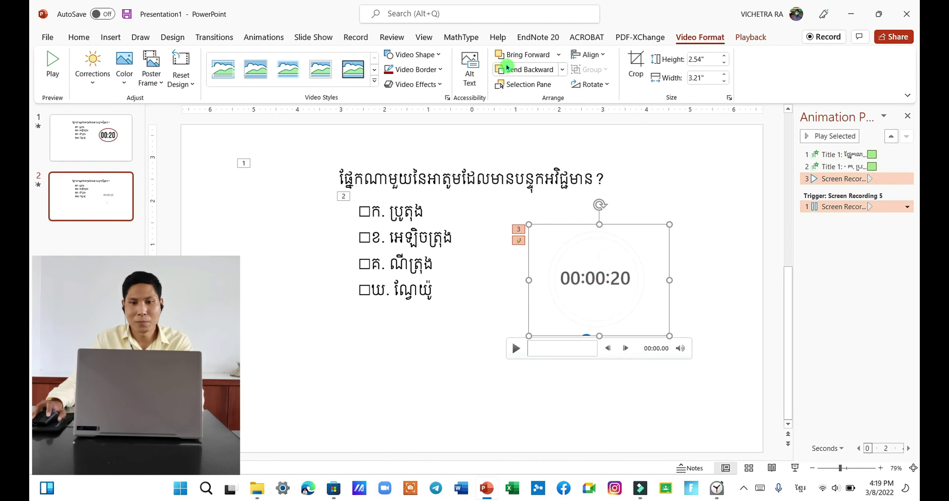
pyautogui.click(440, 73)
pyautogui.click(386, 179)
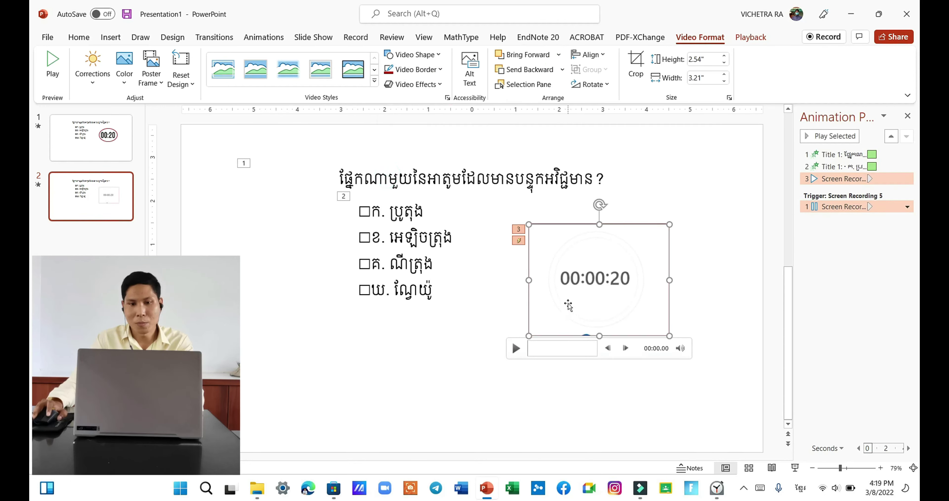
pyautogui.click(433, 55)
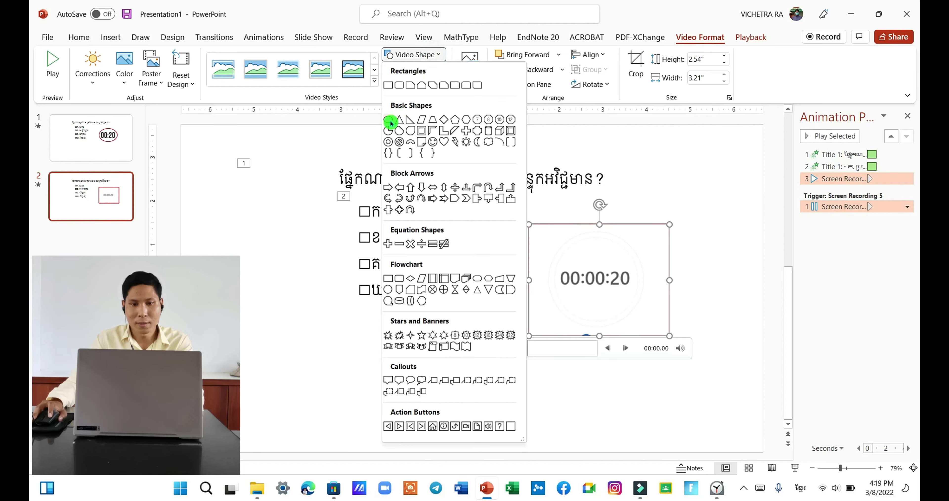
pyautogui.click(389, 120)
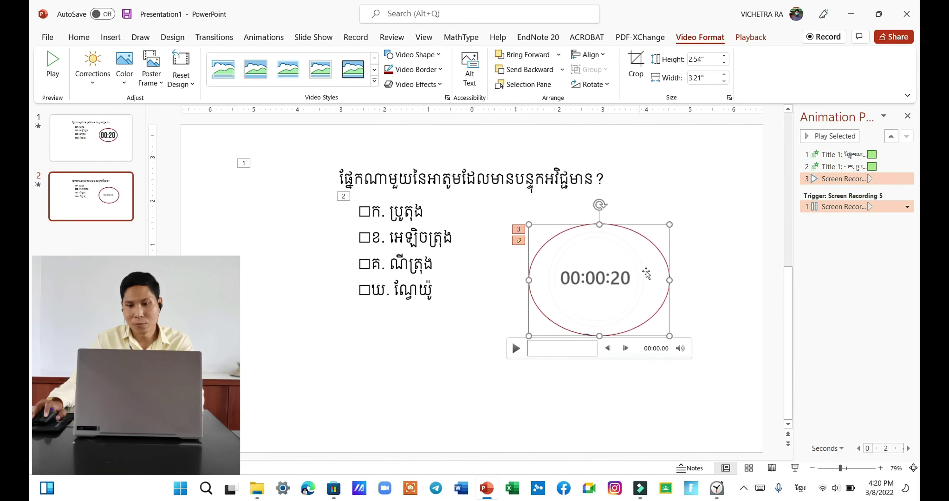
# Nudge the oval video slightly left and shift the clock down inside the oval crop.
pyautogui.click(635, 68)
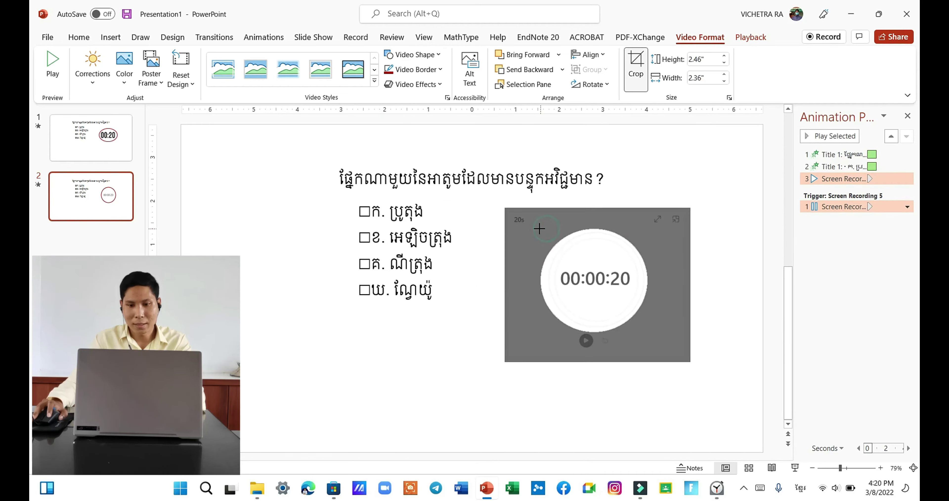
pyautogui.click(543, 389)
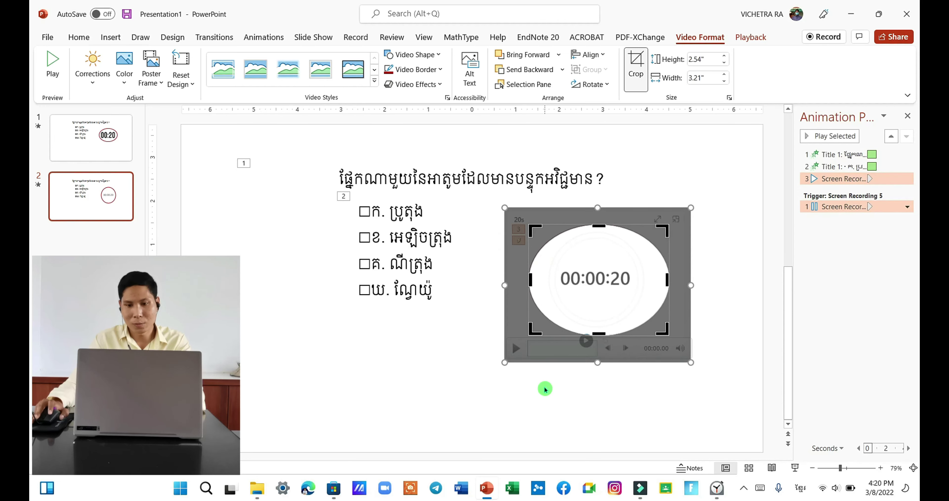
pyautogui.click(488, 398)
pyautogui.moveTo(599, 293); pyautogui.dragTo(587, 285)
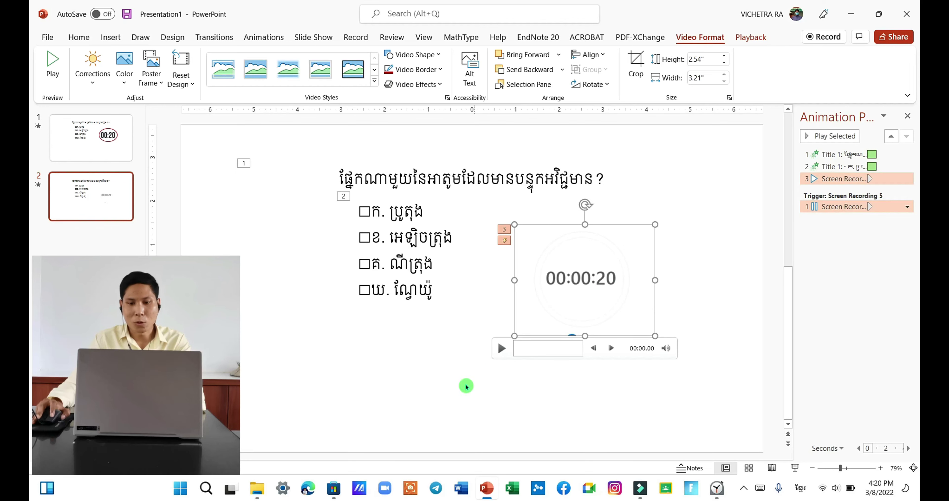
pyautogui.click(475, 386)
pyautogui.click(565, 306)
pyautogui.click(635, 68)
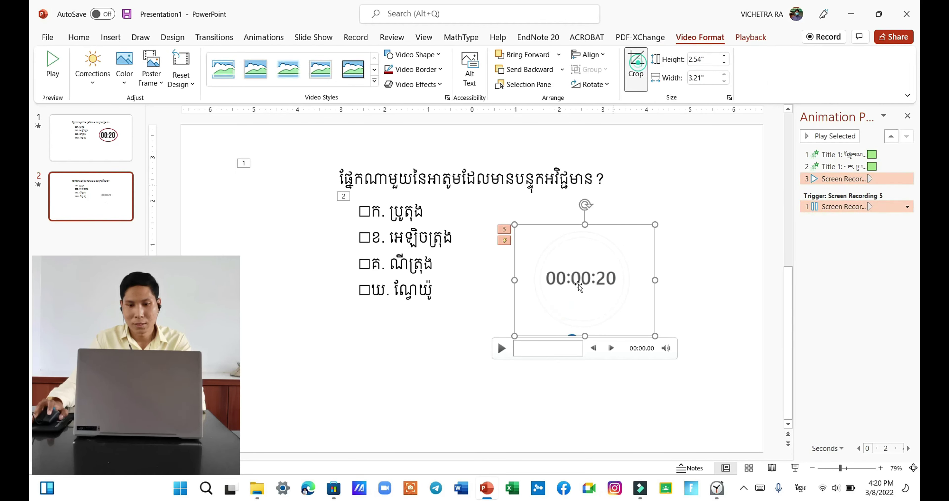
pyautogui.moveTo(585, 331); pyautogui.dragTo(586, 334)
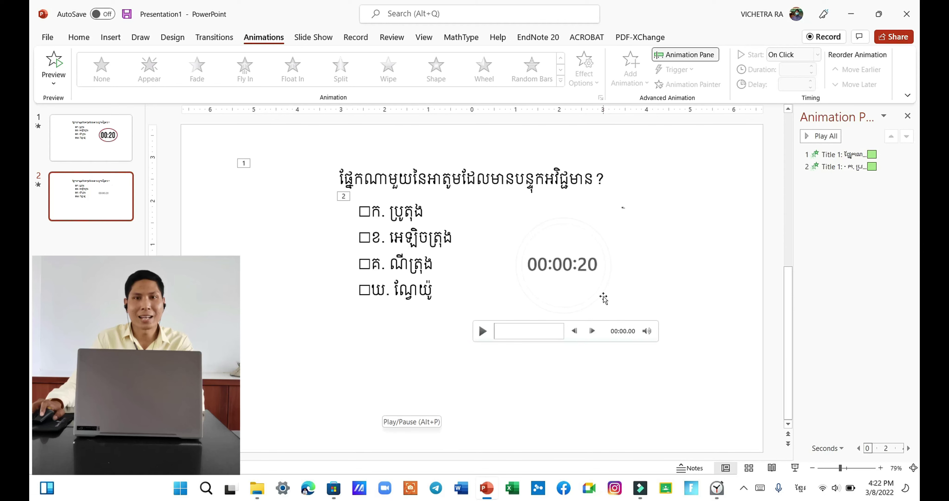
# Apply a Fly In entrance animation to the timer video.
pyautogui.click(619, 264)
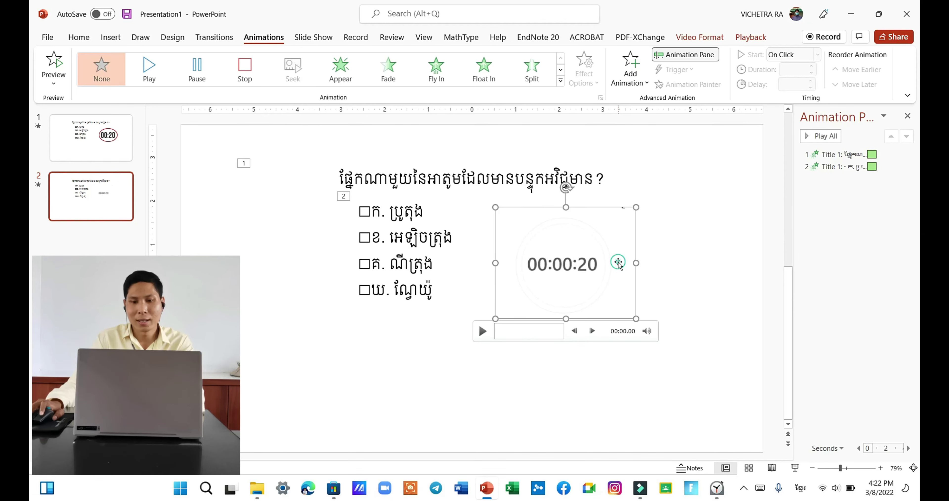
pyautogui.click(436, 68)
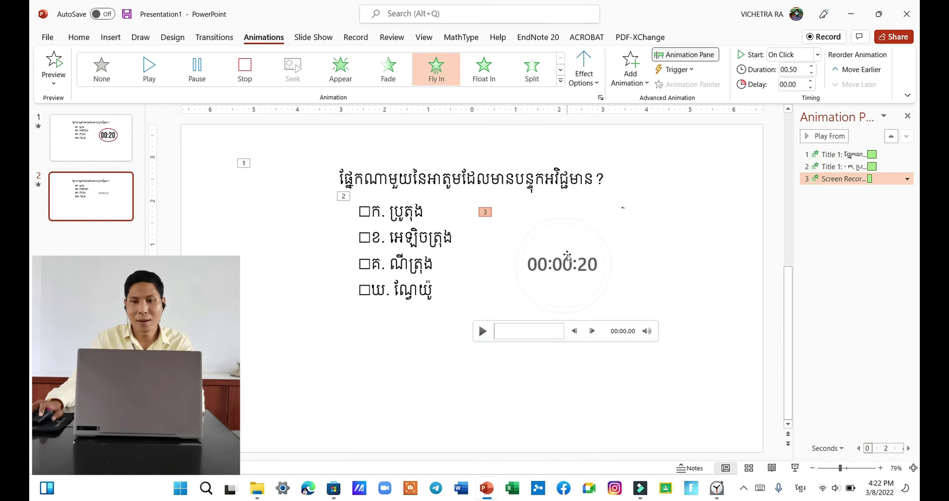
pyautogui.click(631, 90)
# Add a Play media animation and check the Fly In and Play entries in the Animation Pane.
pyautogui.click(631, 82)
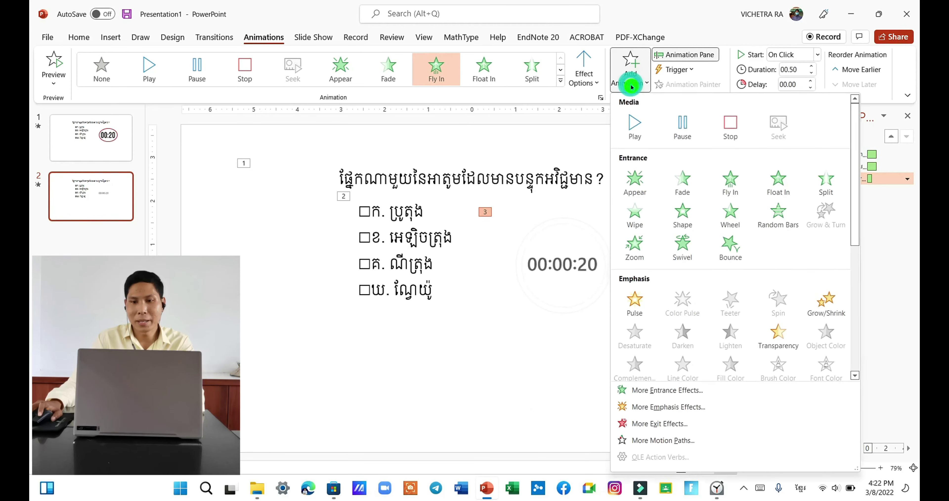
pyautogui.click(635, 129)
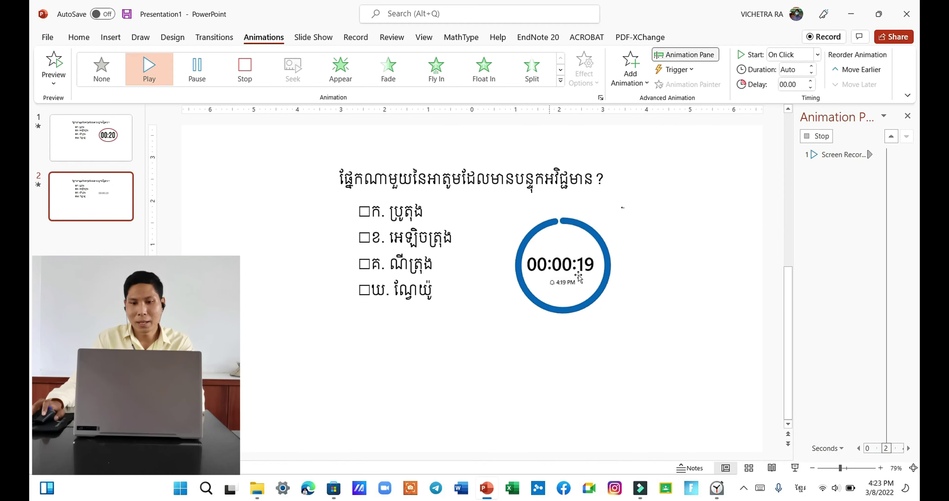
pyautogui.click(640, 268)
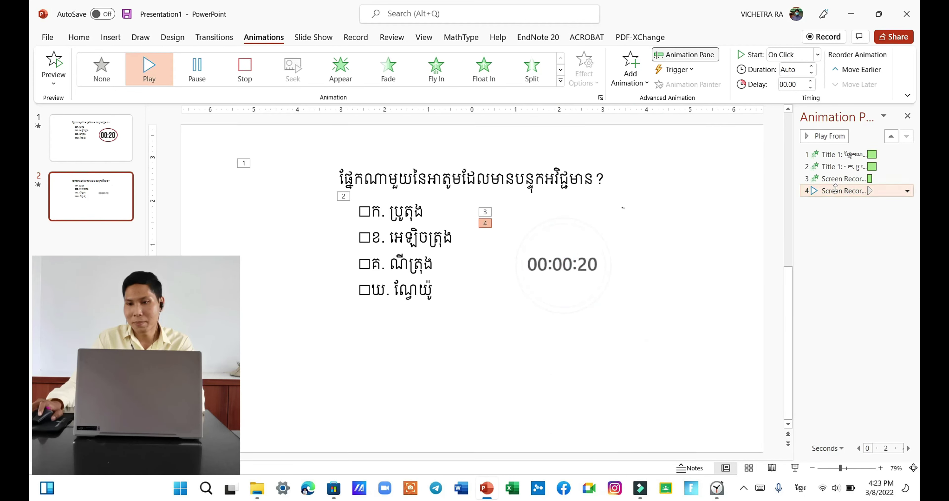
pyautogui.click(835, 179)
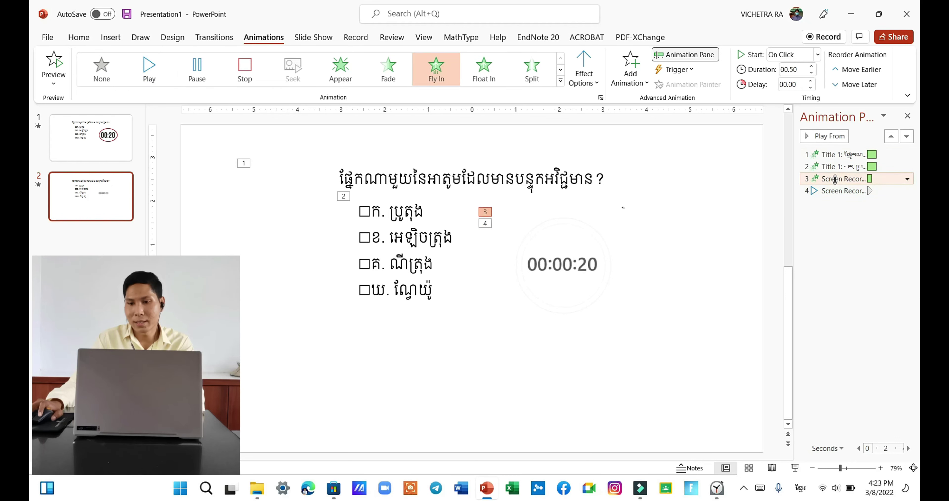
pyautogui.click(788, 224)
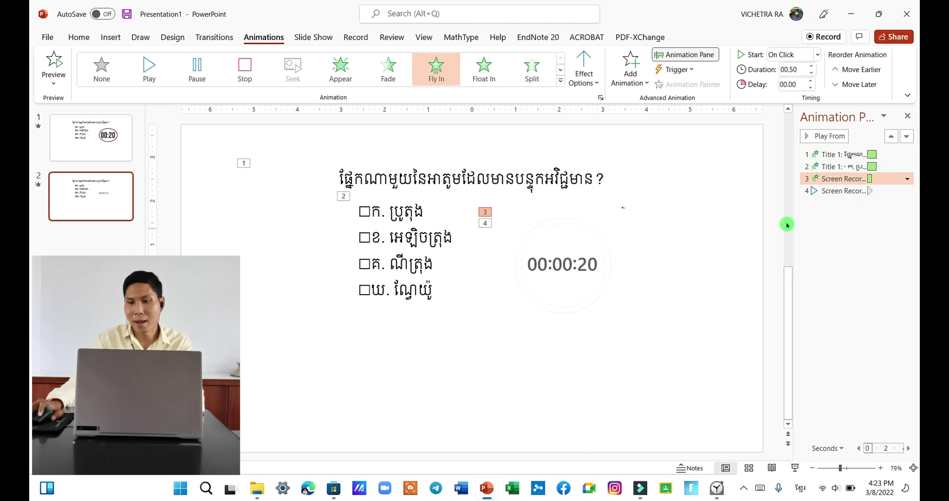
pyautogui.click(837, 191)
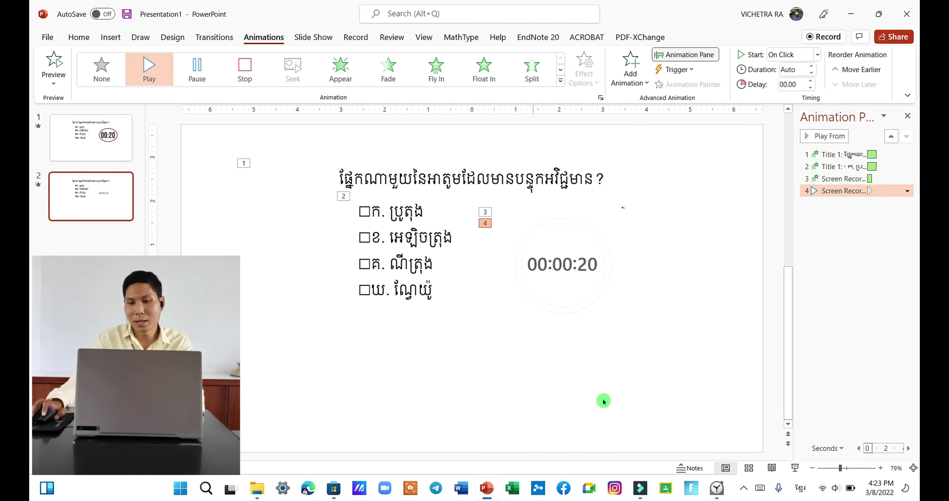
# Run the slide show from slide 2 and advance it so the oval 00:00:20 timer flies in.
pyautogui.click(794, 470)
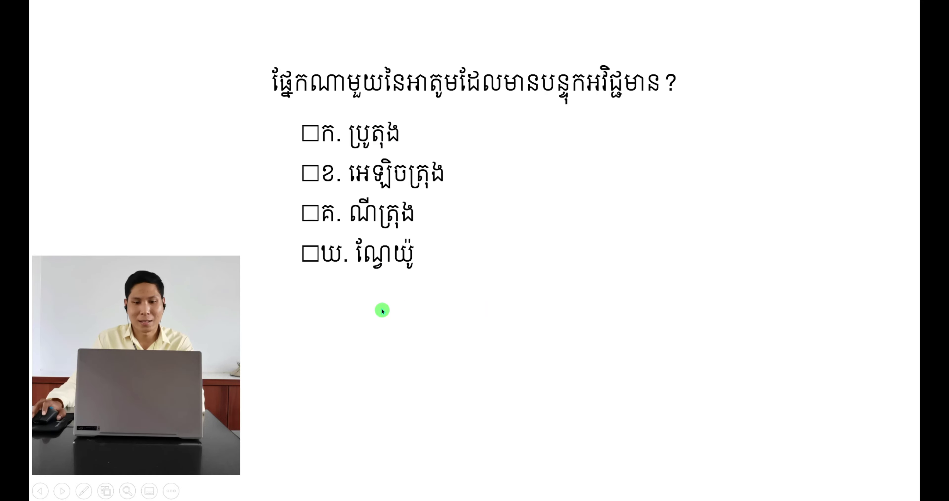
pyautogui.click(332, 309)
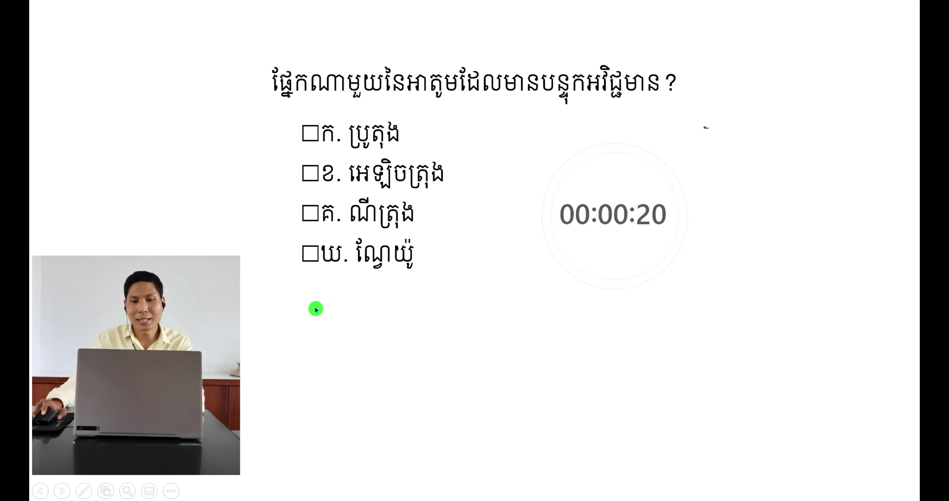